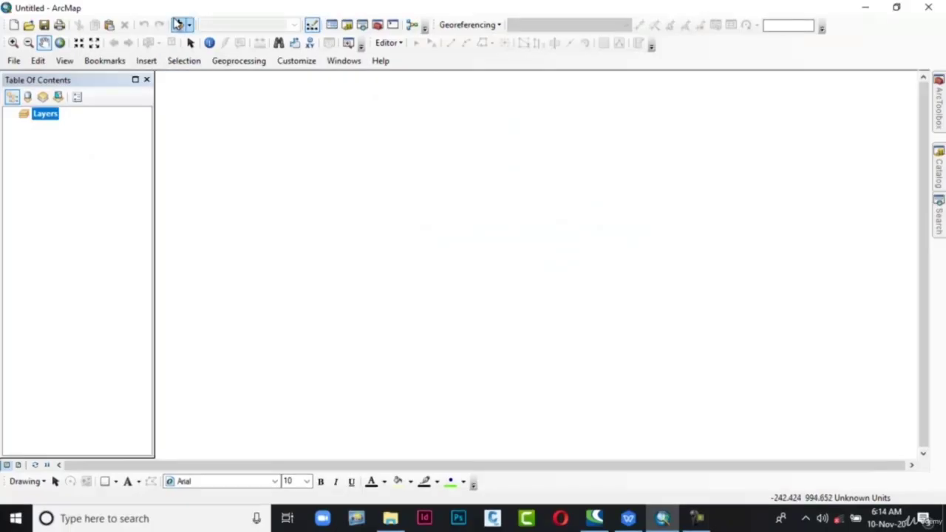
- Add the DEM.tif raster dataset from the DEM folder to the map
left_click(179, 24)
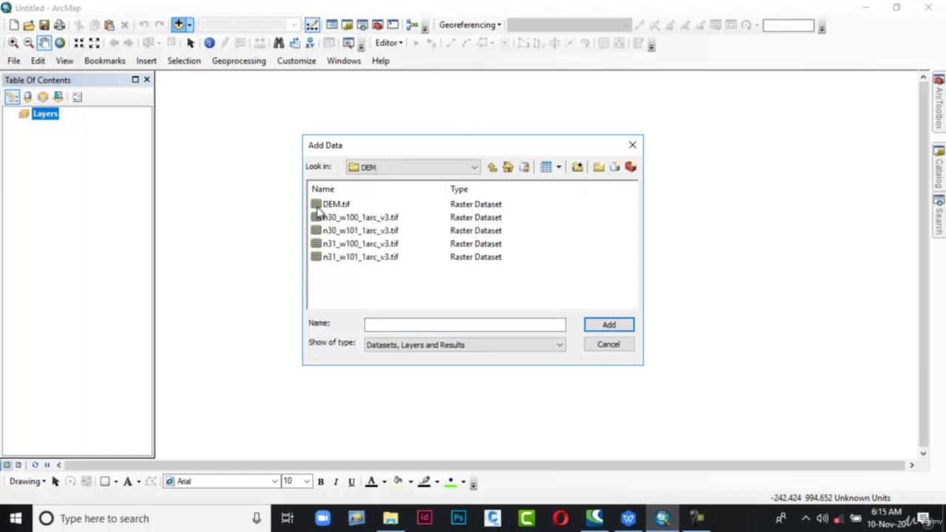
left_click(318, 208)
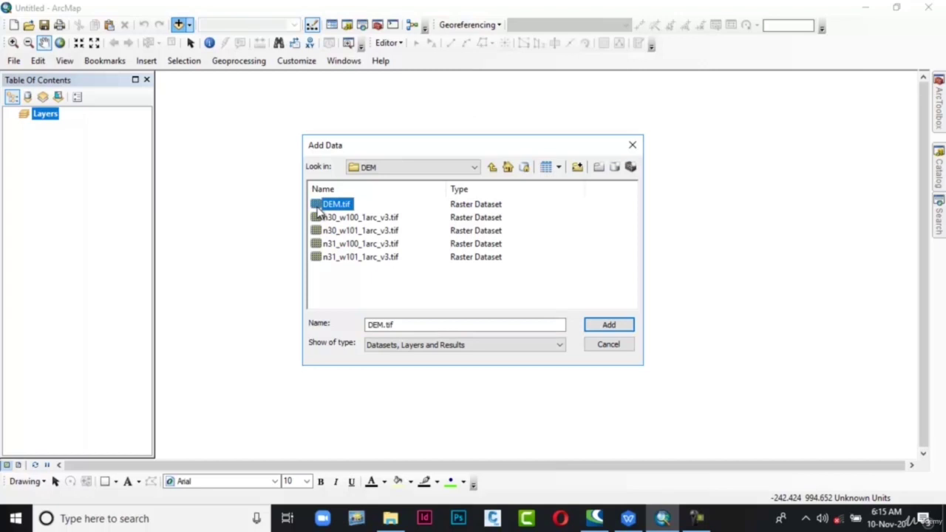
left_click(631, 329)
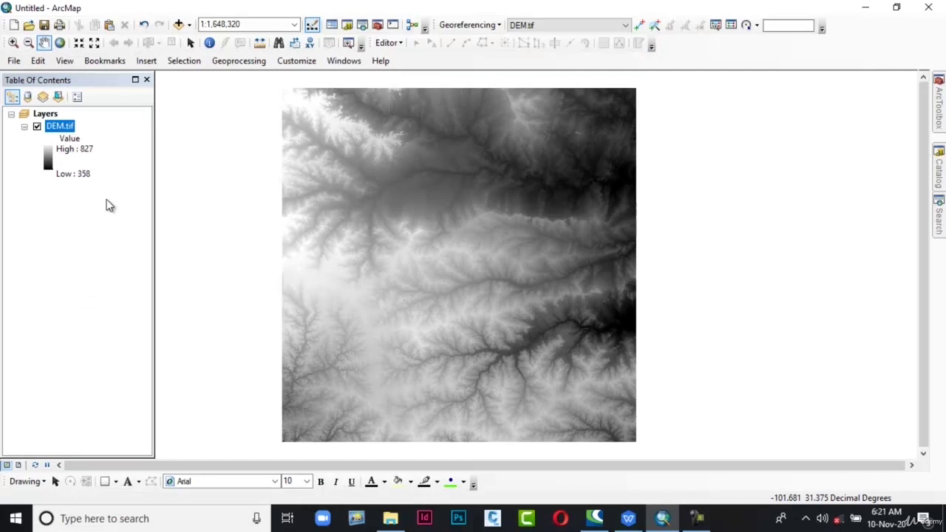
- Check the XY coordinate system in the DEM.tif layer's source properties
left_click(62, 124)
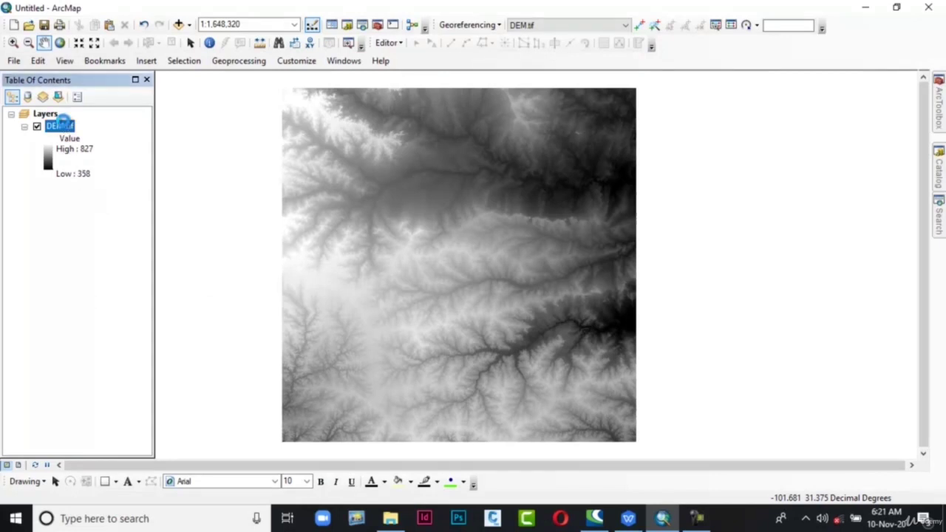
right_click(65, 124)
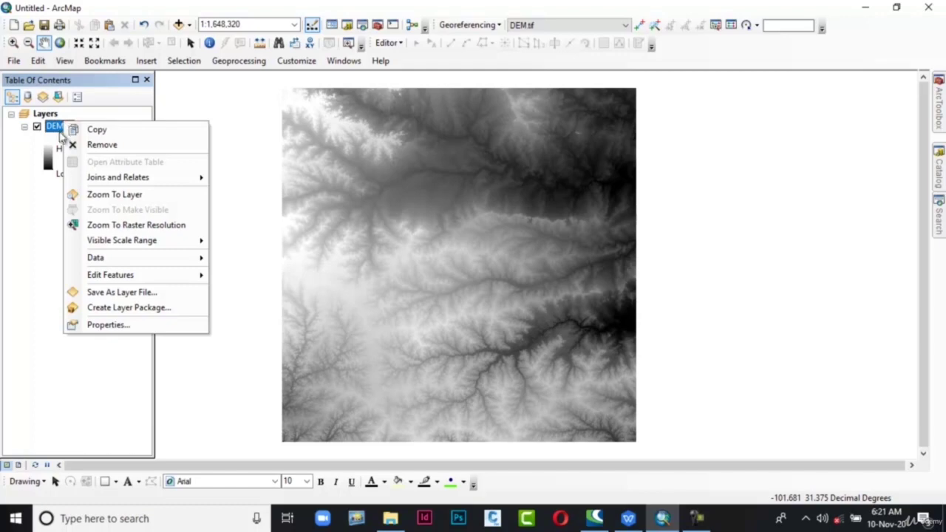
left_click(104, 325)
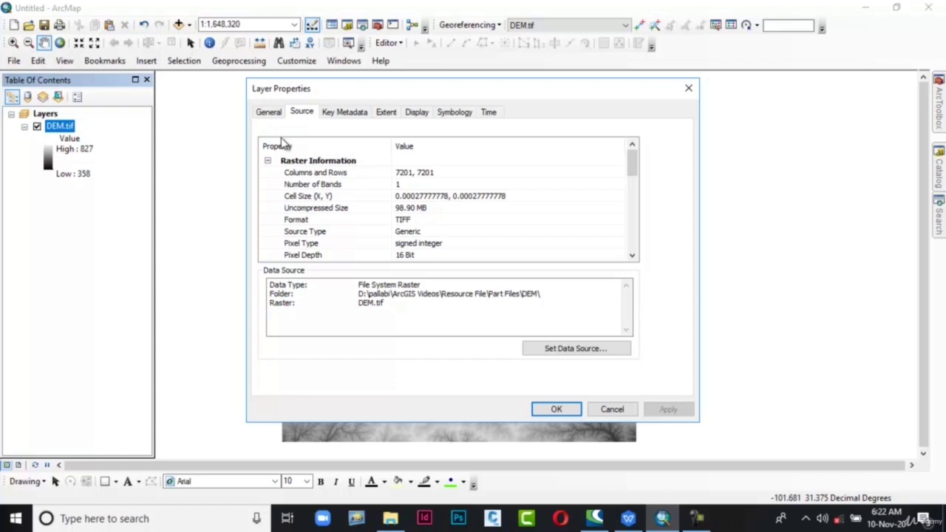
scroll(295, 200, "down", 6)
left_click(288, 196)
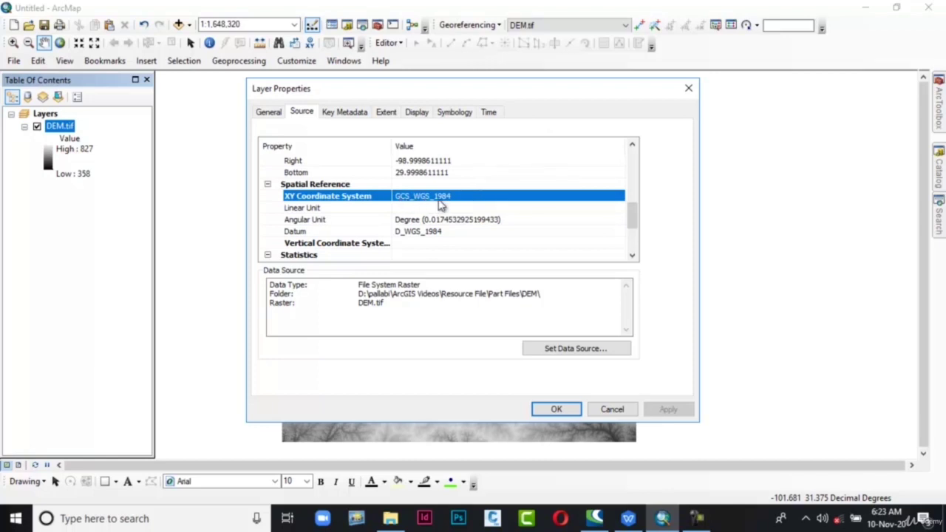
left_click(687, 87)
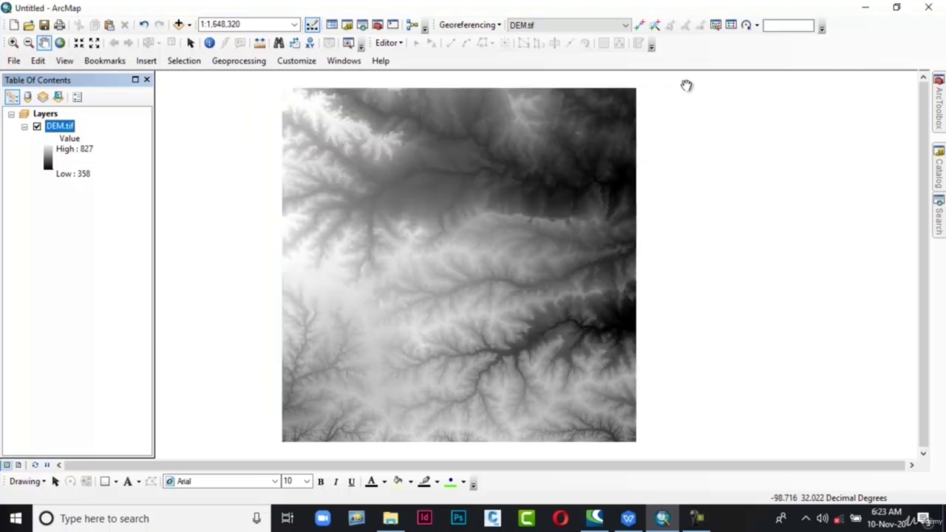
- Set up a new shapefile in the Clip_Extract by Mask folder, named Study_Area with feature type Polygon
left_click(938, 170)
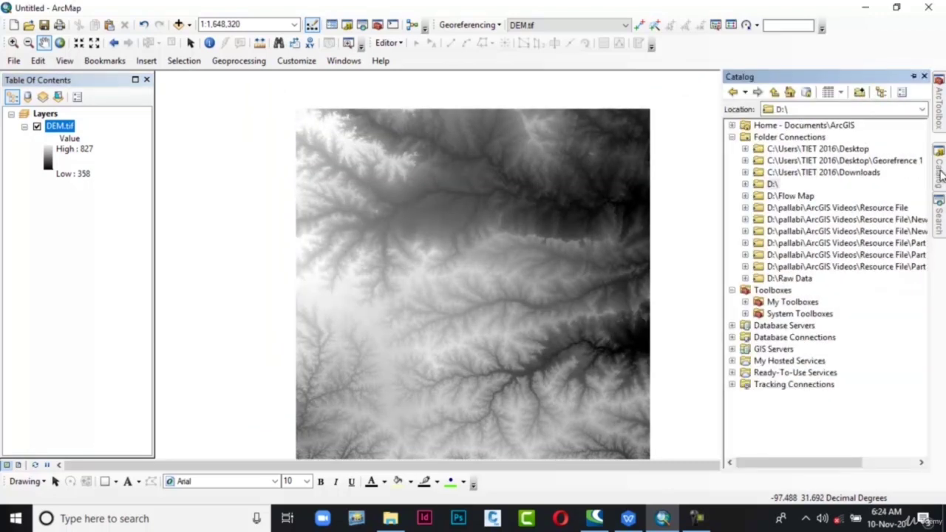
double_click(892, 206)
right_click(826, 291)
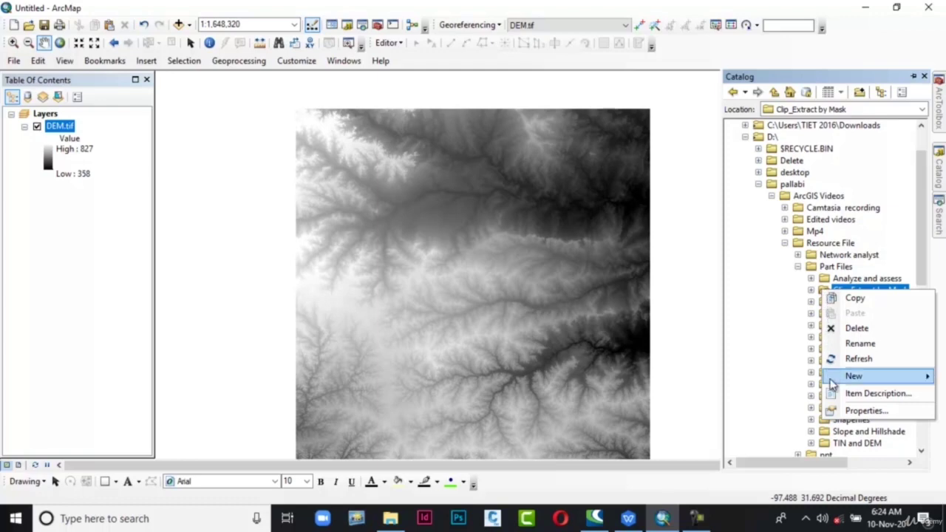
mouse_move(832, 384)
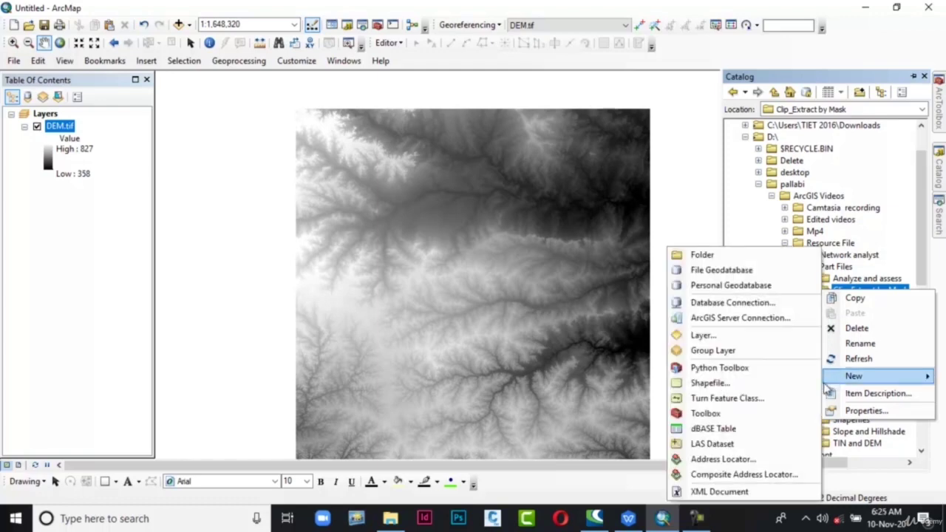
left_click(809, 385)
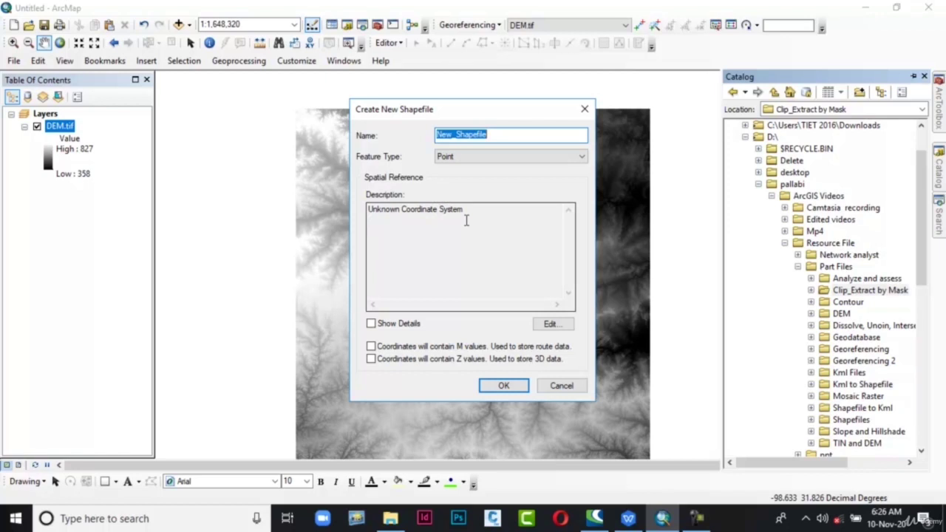
type("Study_Area")
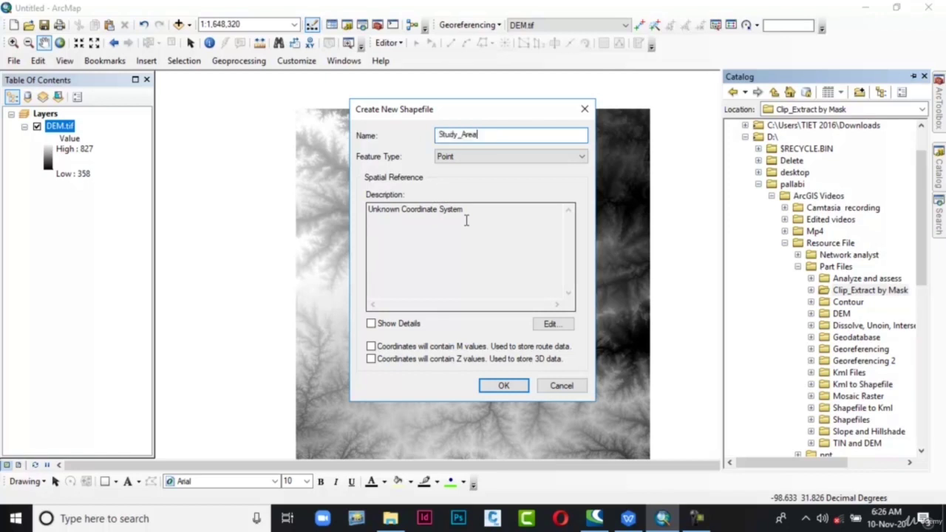
left_click(581, 156)
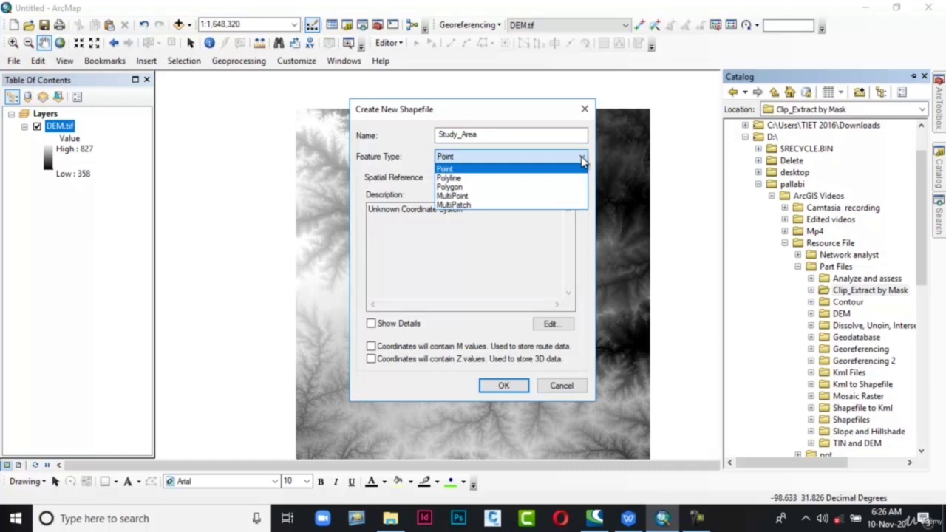
left_click(578, 187)
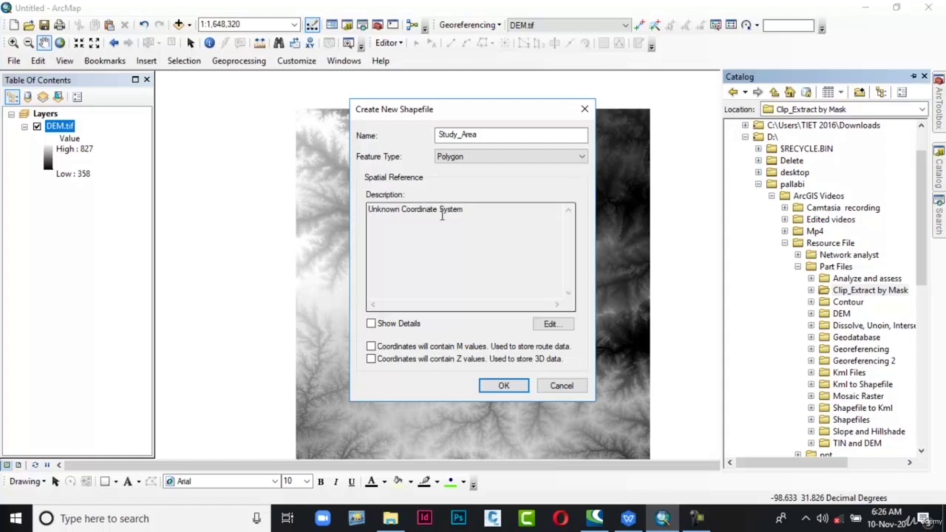
- Assign the World geographic coordinate system WGS 1984 to the Study_Area shapefile and create it
left_click(562, 325)
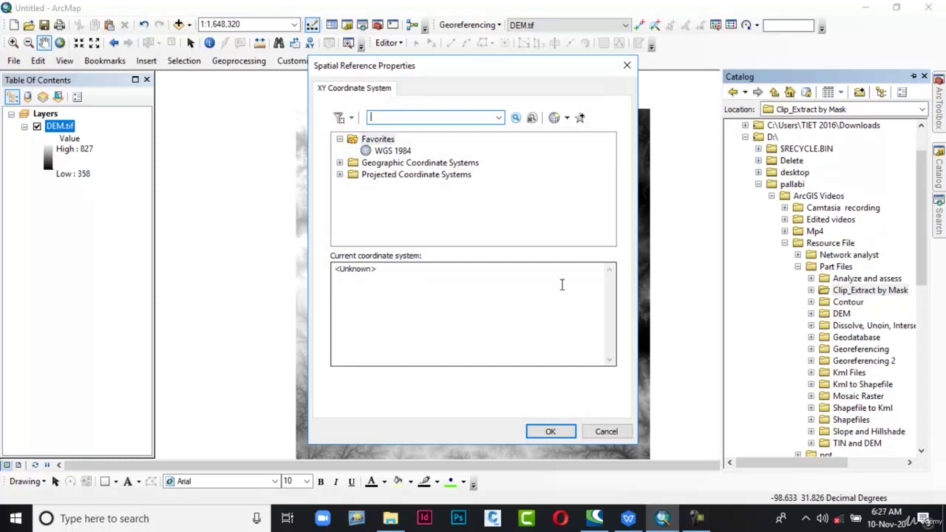
left_click(355, 220)
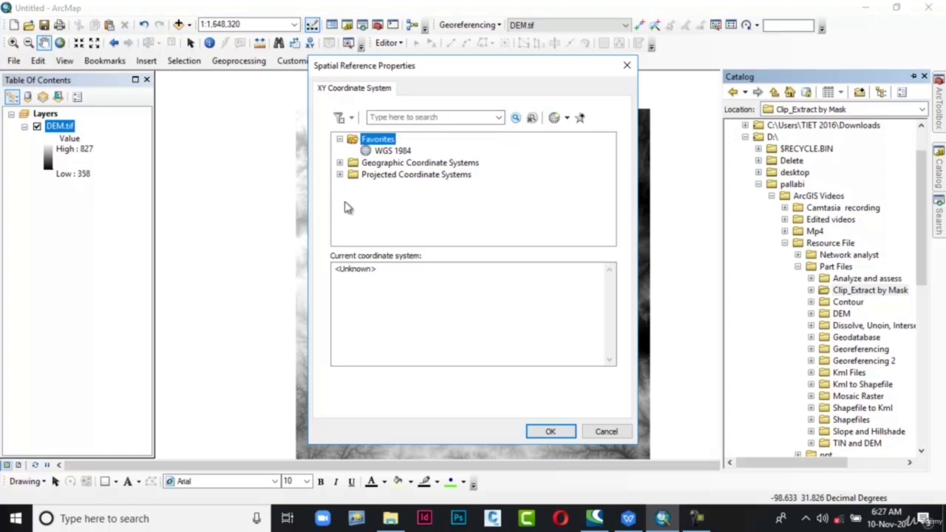
left_click(340, 162)
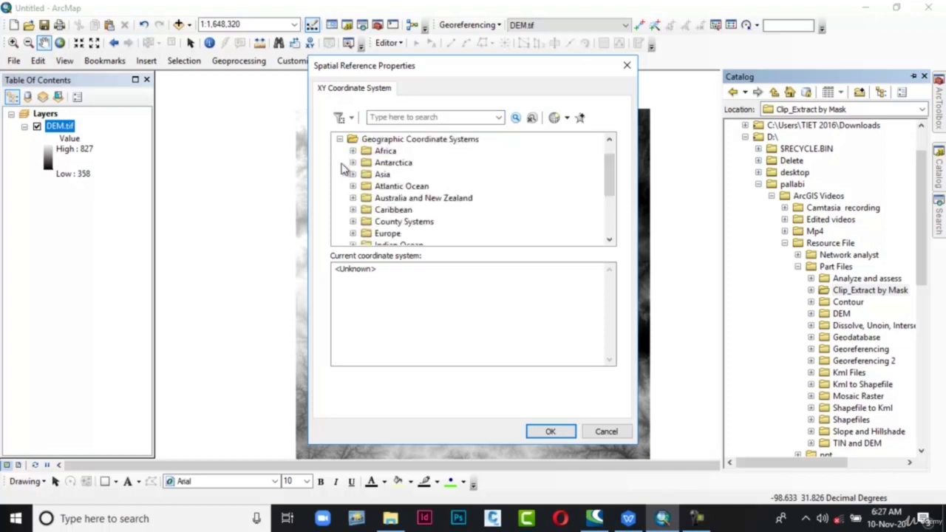
scroll(341, 168, "down", 3)
left_click(353, 221)
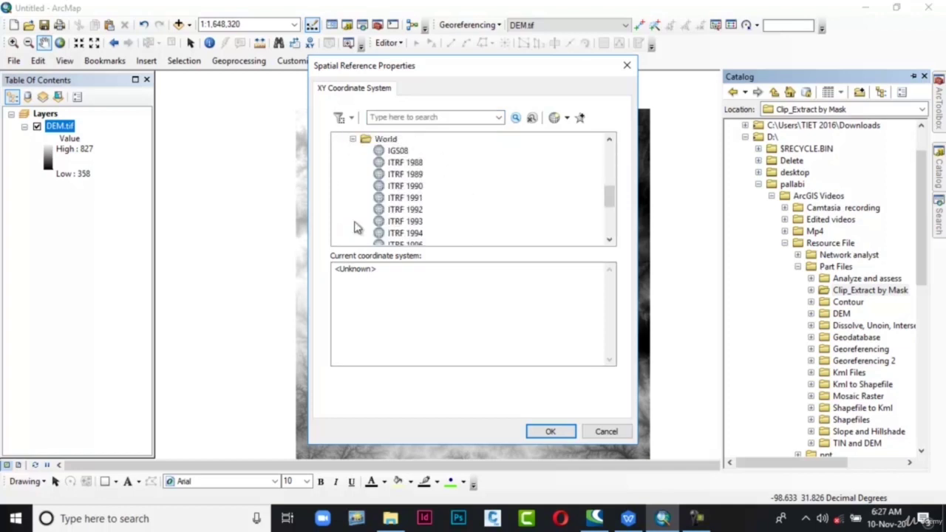
scroll(377, 211, "up", 1)
scroll(378, 211, "down", 5)
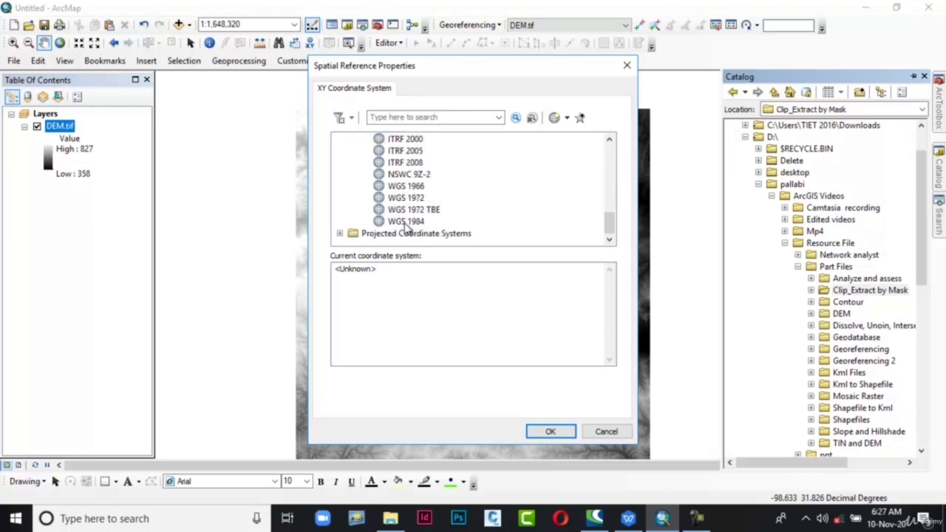
left_click(406, 223)
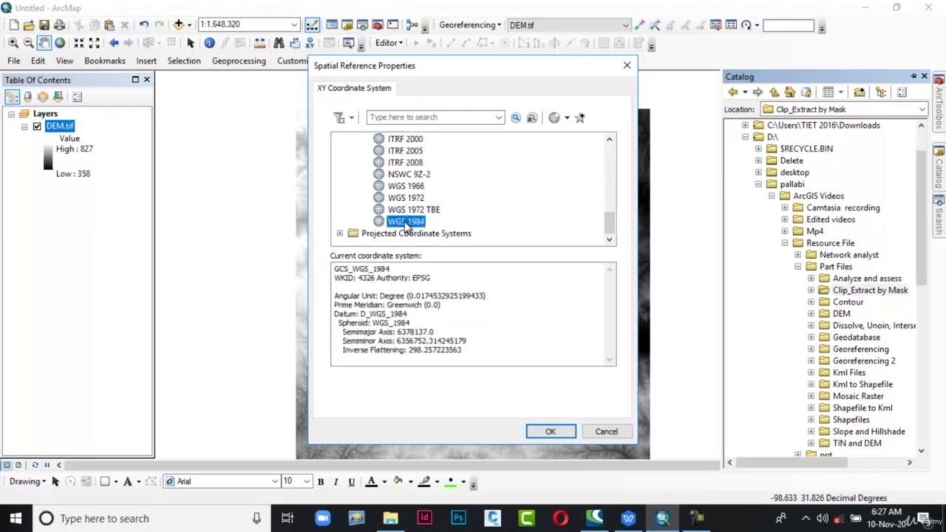
left_click(562, 440)
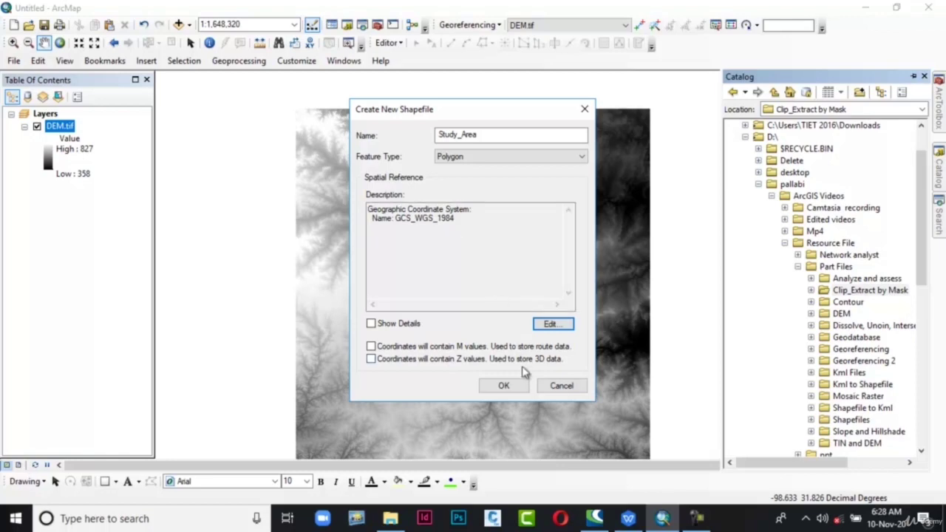
left_click(523, 390)
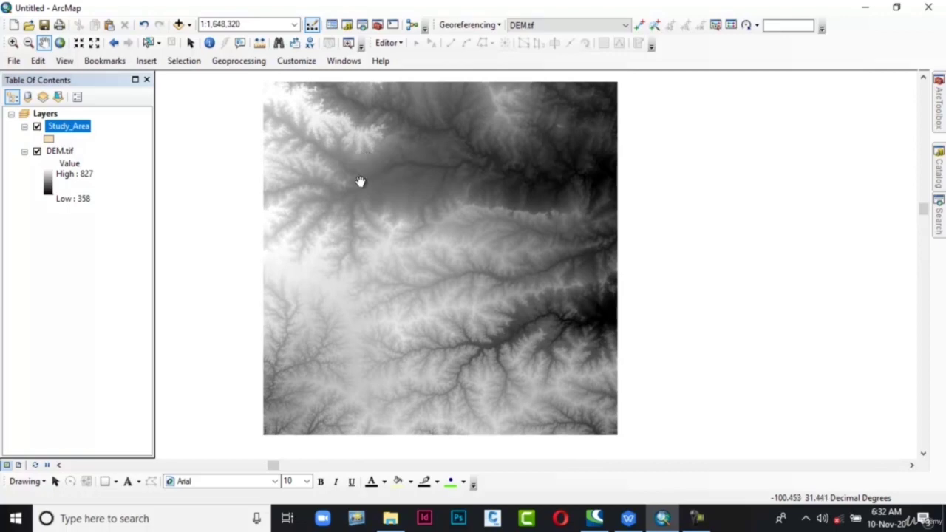
- Start an edit session and draw a seven-vertex, roughly hexagonal Study_Area polygon over the upper-central part of the DEM
left_click(390, 43)
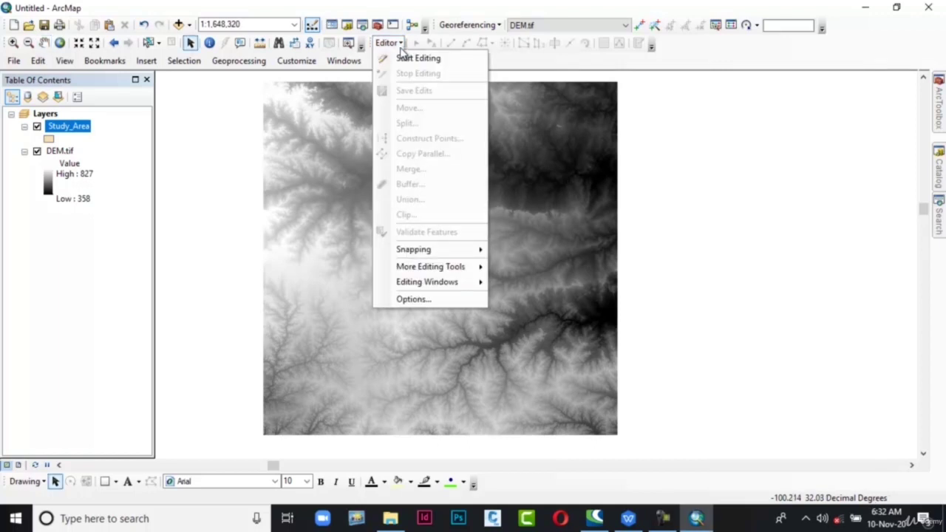
left_click(403, 59)
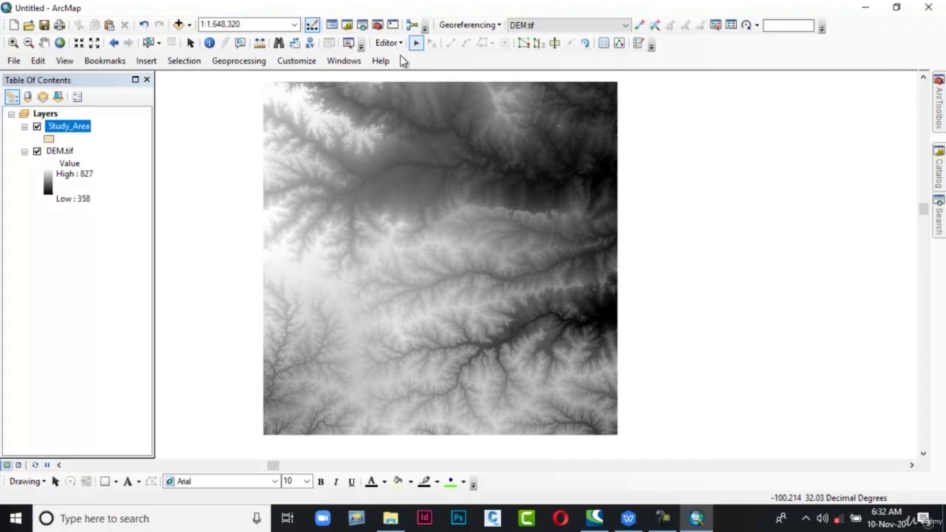
left_click(638, 43)
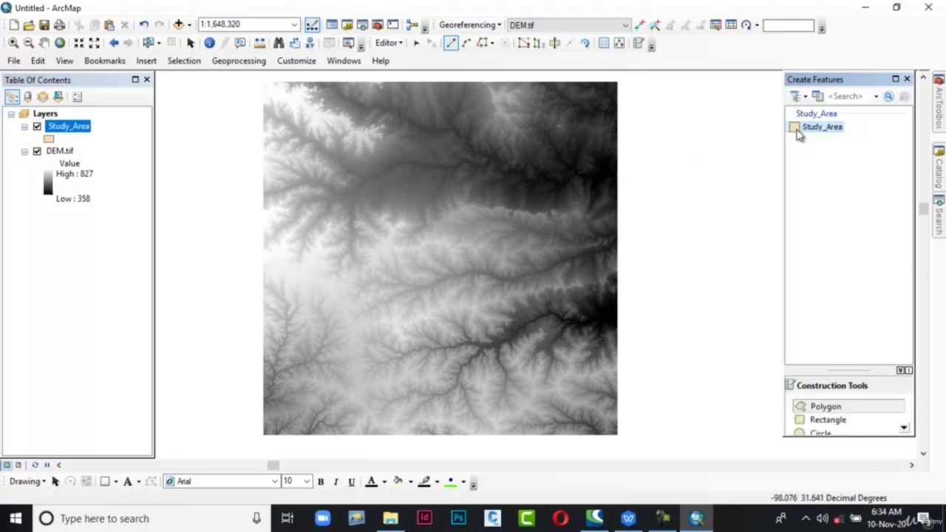
left_click(841, 411)
left_click(348, 182)
left_click(414, 155)
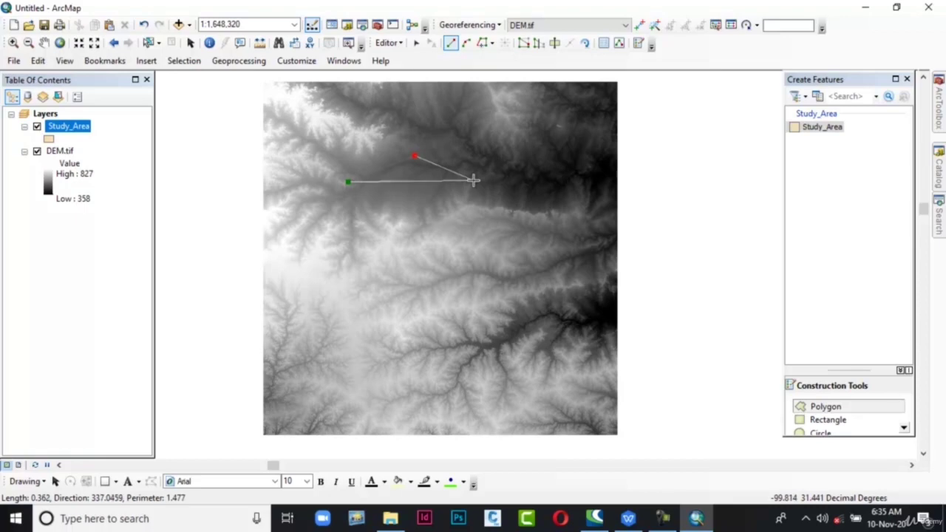
left_click(487, 188)
left_click(487, 245)
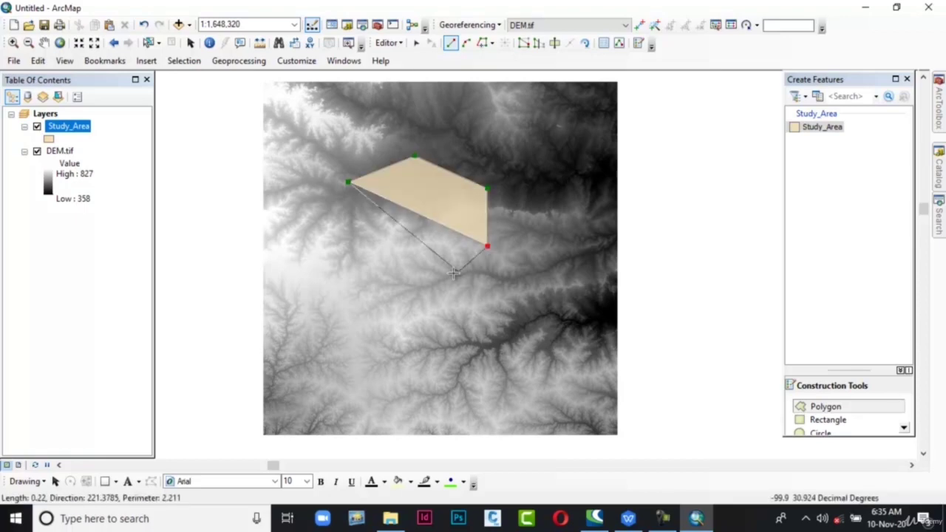
left_click(424, 283)
left_click(361, 258)
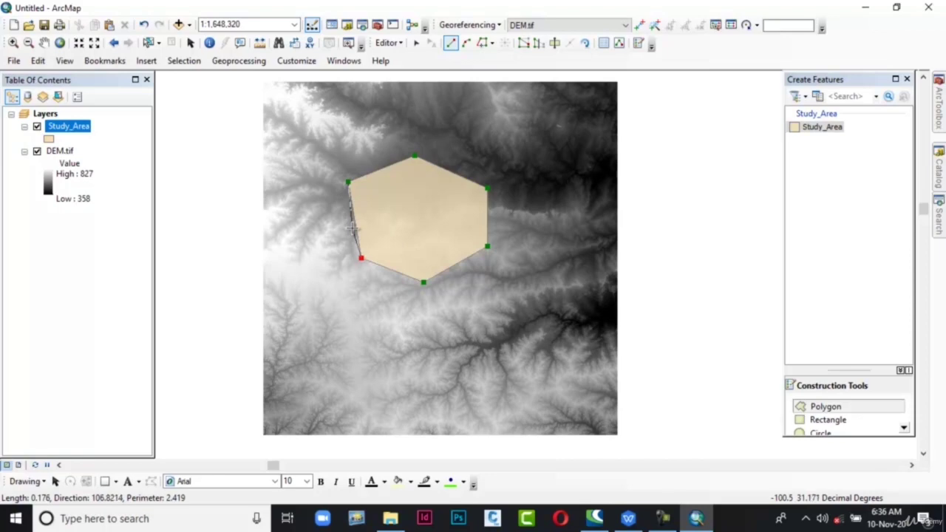
double_click(354, 229)
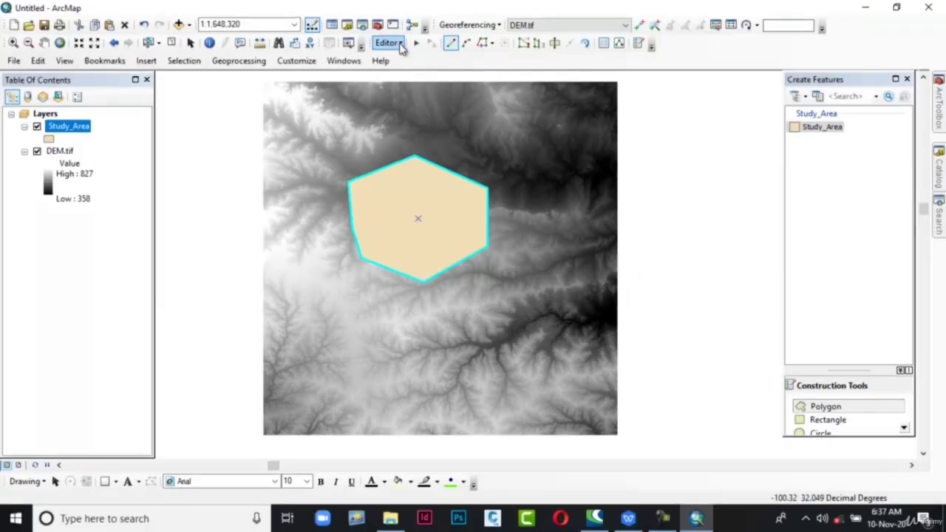
- Save the edits to the Study_Area polygon and end the edit session
left_click(387, 43)
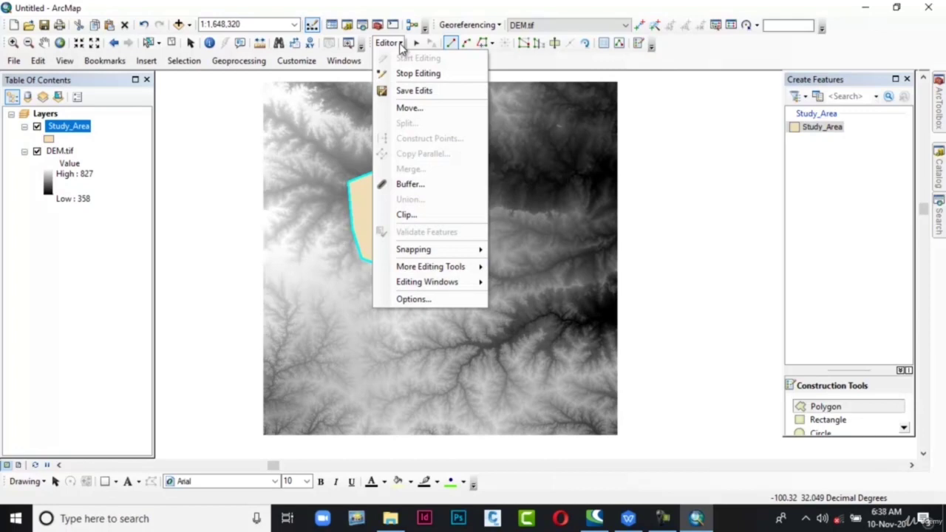
left_click(385, 92)
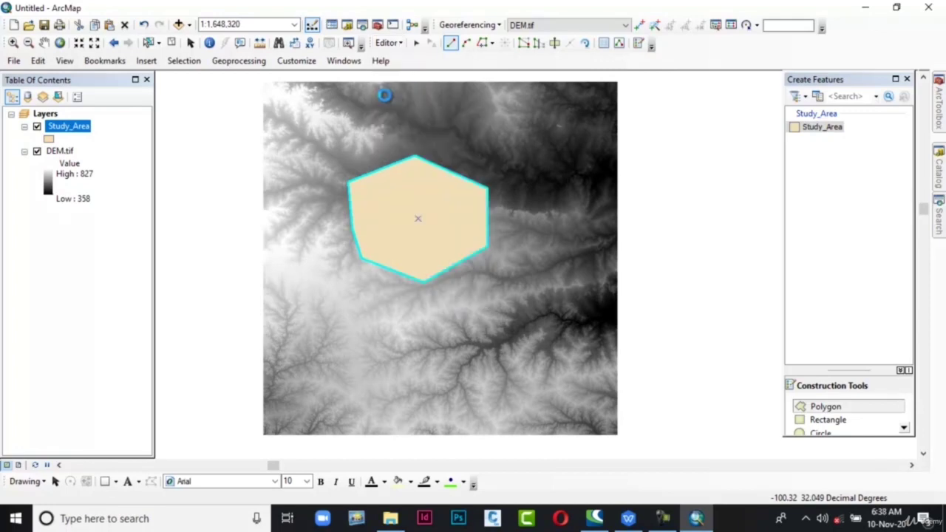
left_click(388, 43)
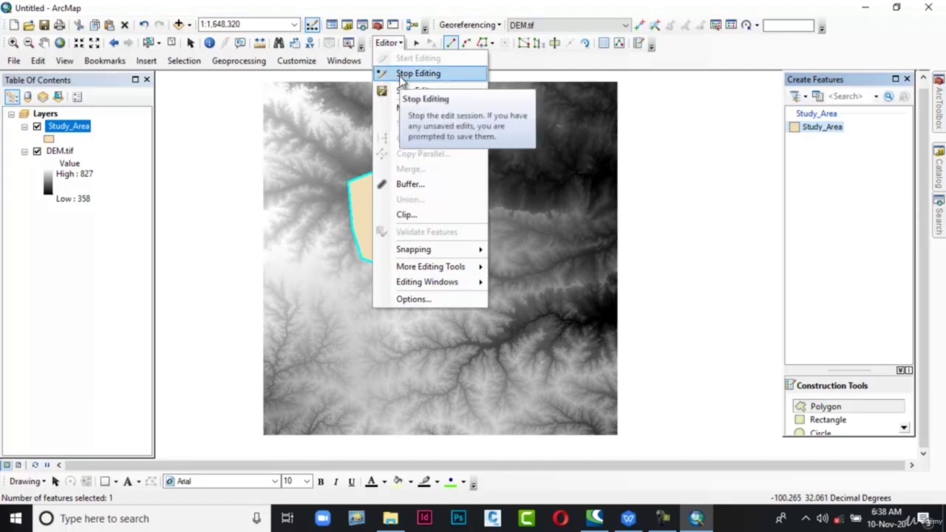
left_click(417, 73)
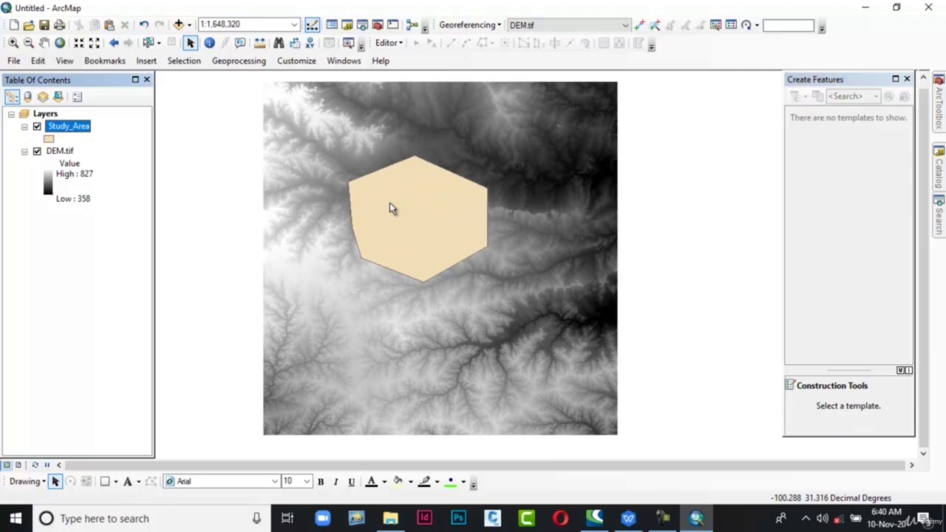
- Change the Study_Area polygon's symbol to Hollow so only its outline is drawn over the DEM
left_click(50, 139)
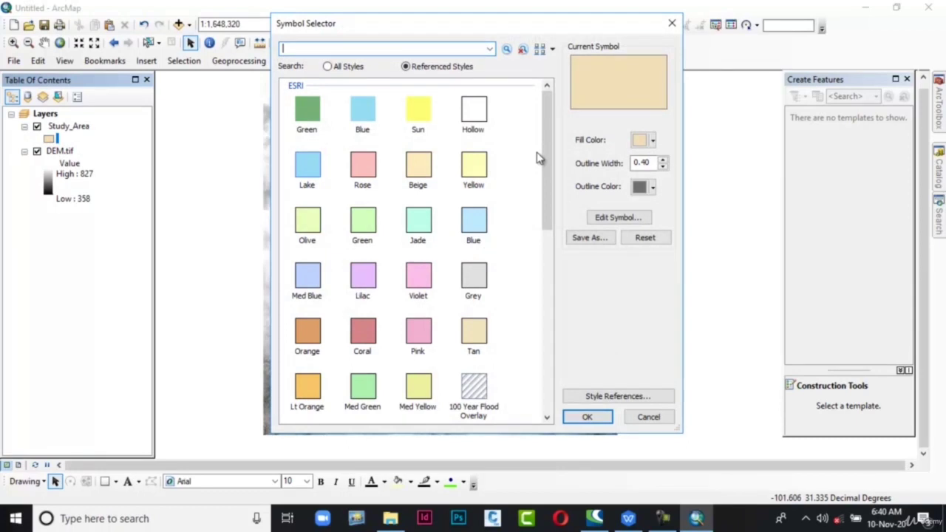
left_click(476, 116)
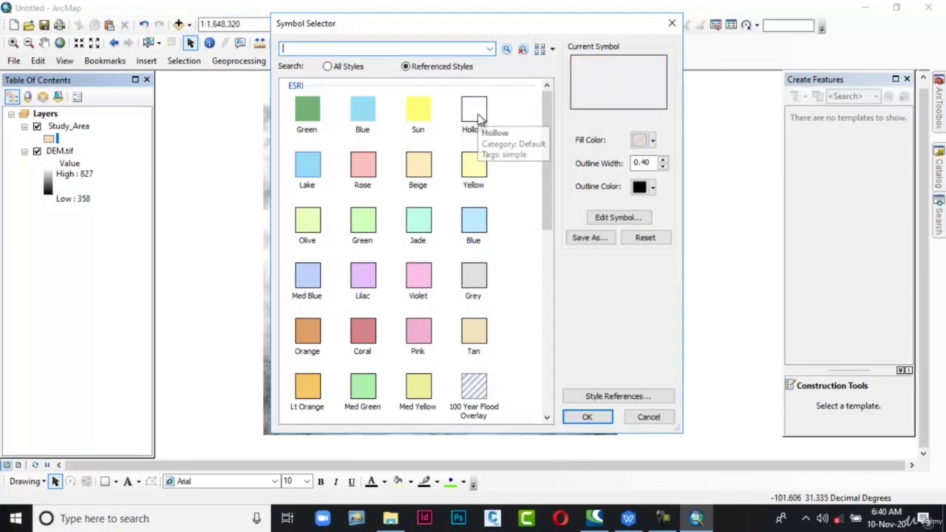
left_click(593, 418)
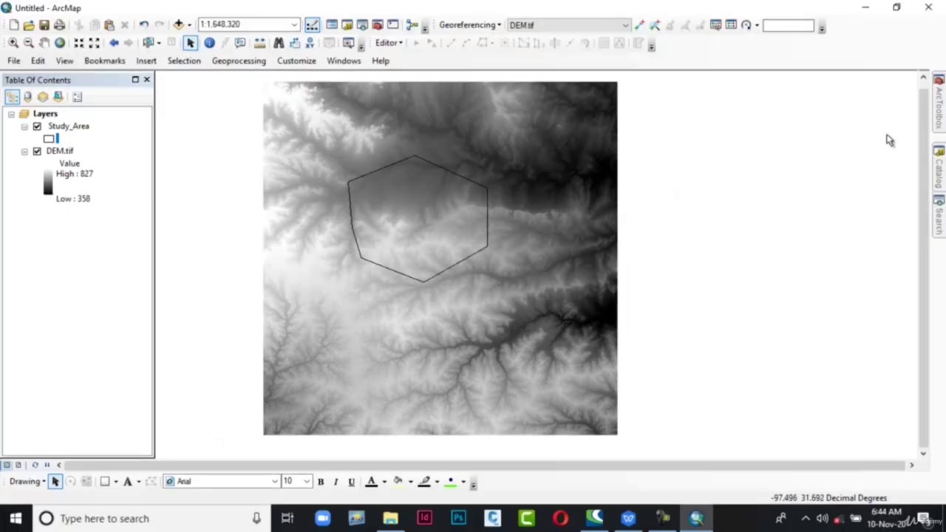
- Set up the Data Management raster Clip tool with DEM.tif as input raster and Polygon as output extent
mouse_move(941, 109)
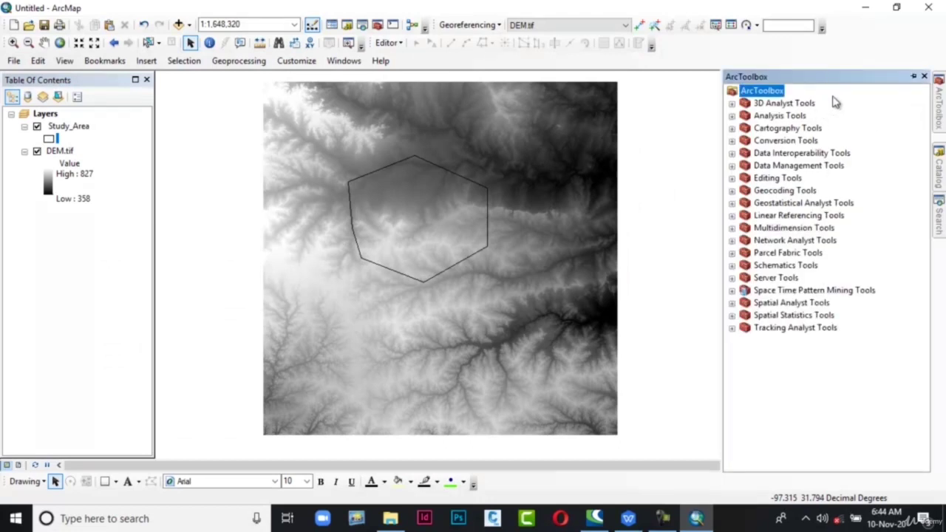
left_click(732, 167)
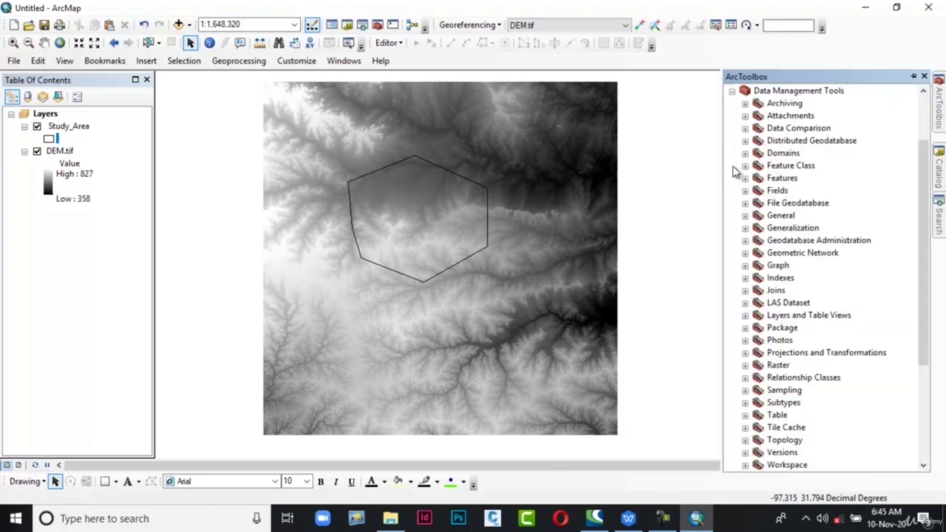
left_click(745, 365)
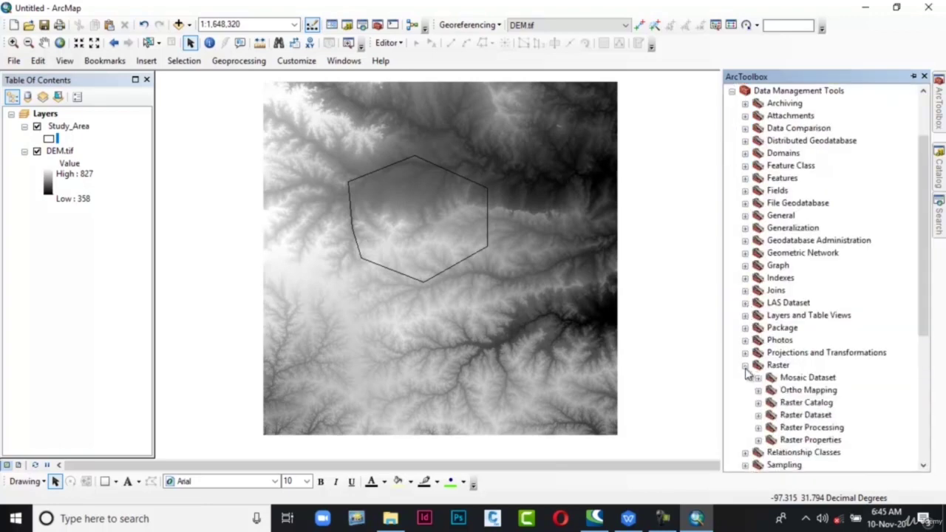
left_click(758, 427)
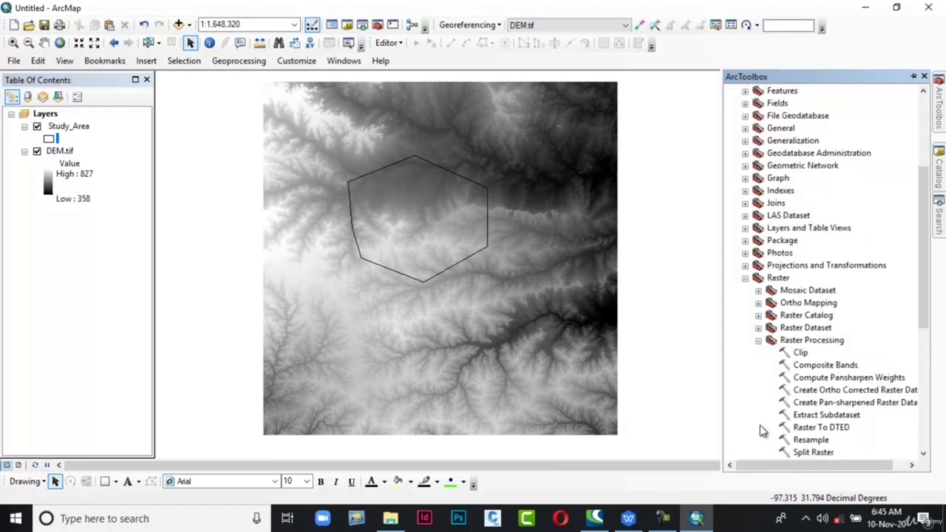
left_click(801, 353)
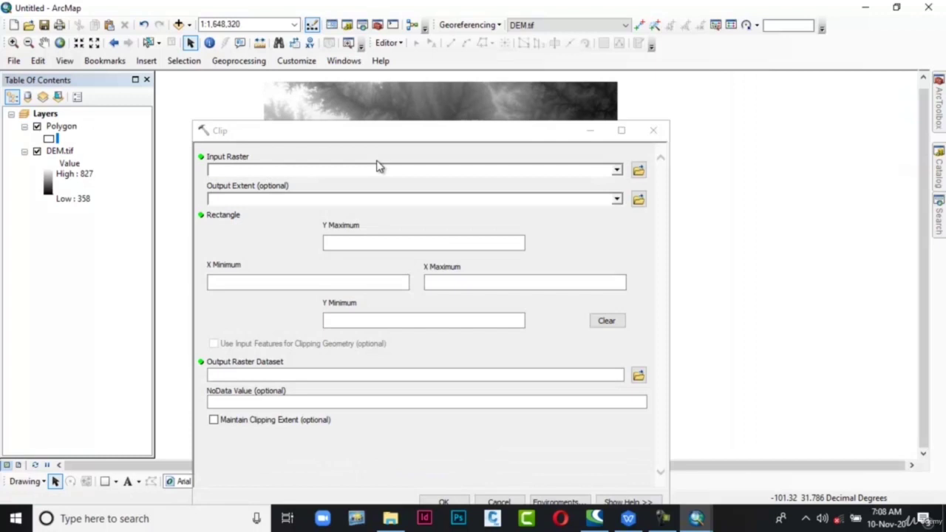
left_click(616, 171)
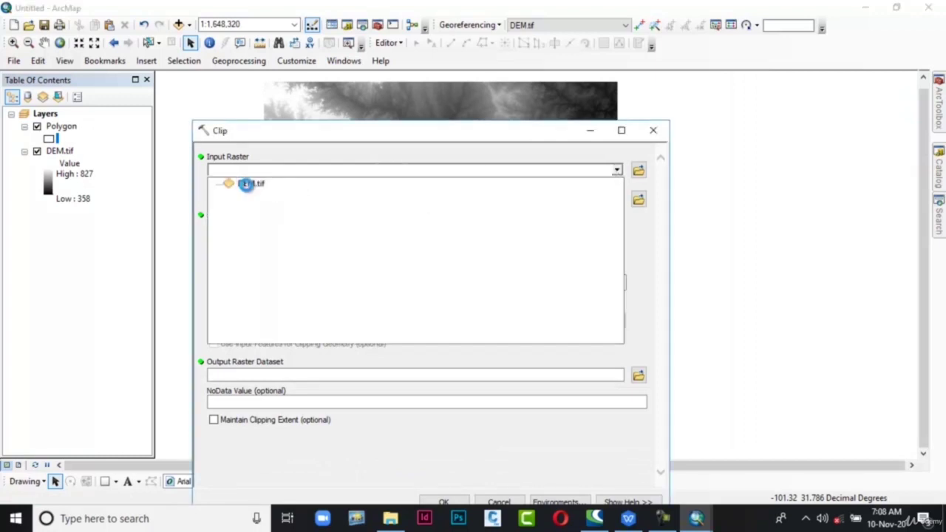
left_click(249, 184)
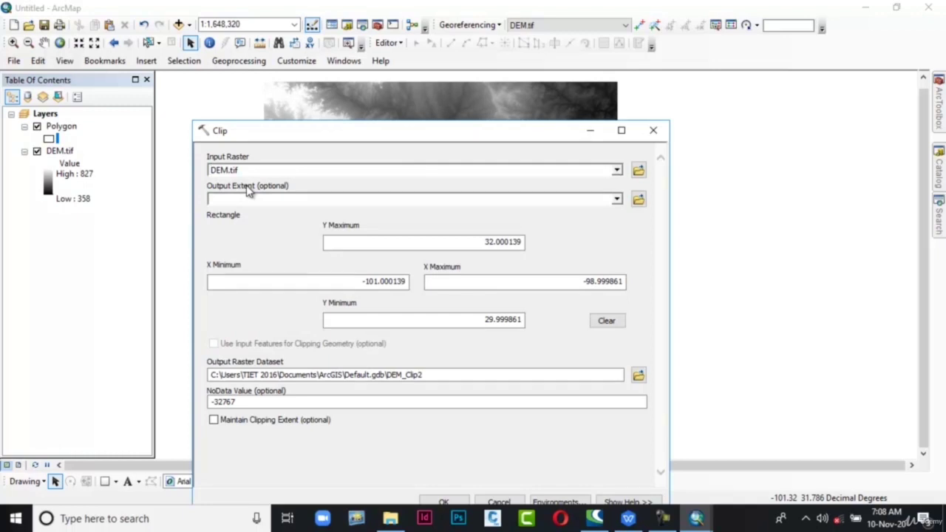
left_click(617, 199)
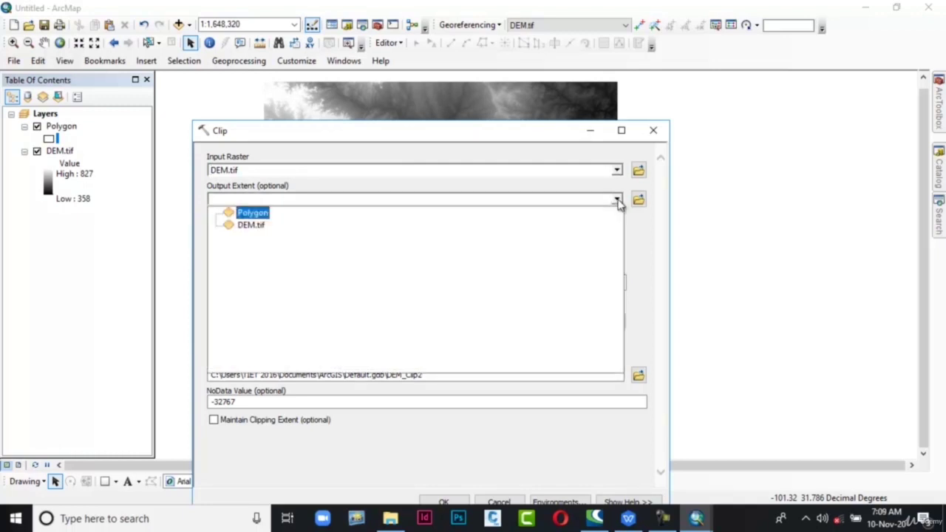
left_click(253, 216)
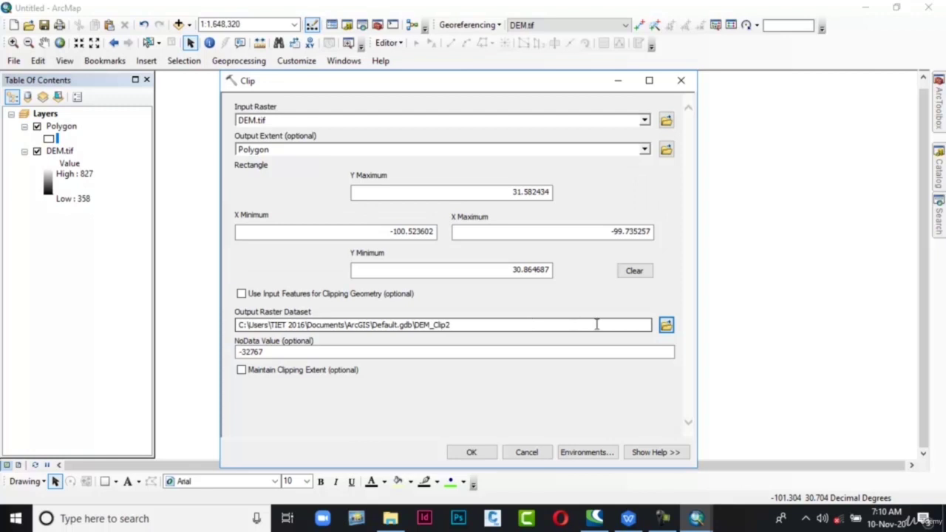
- Name the output raster Clip in the Clip_Extract by Mask folder and run the clip using the input features for clipping geometry
left_click(665, 325)
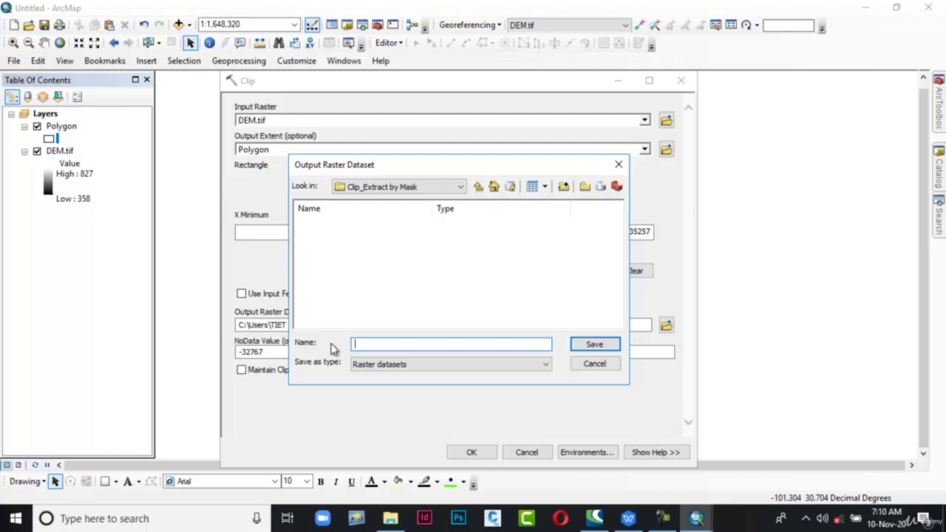
type("Clip")
left_click(592, 347)
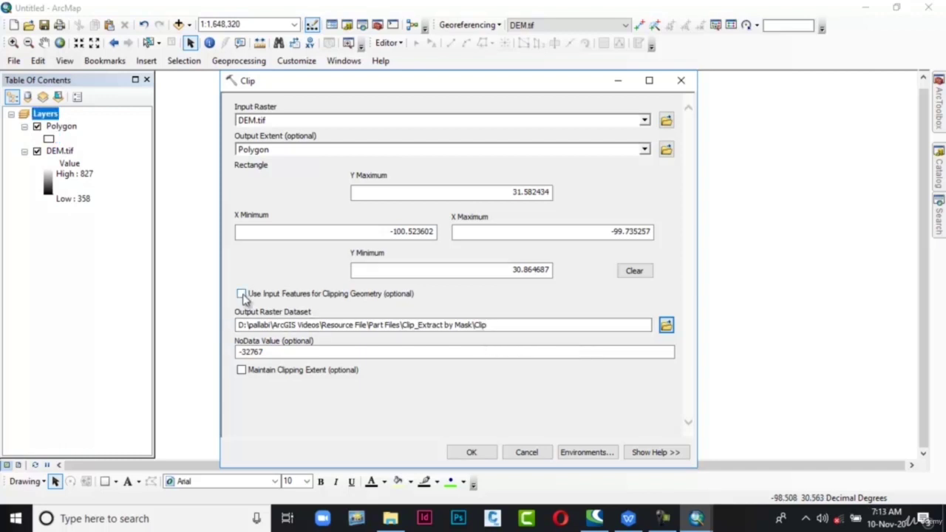
left_click(242, 294)
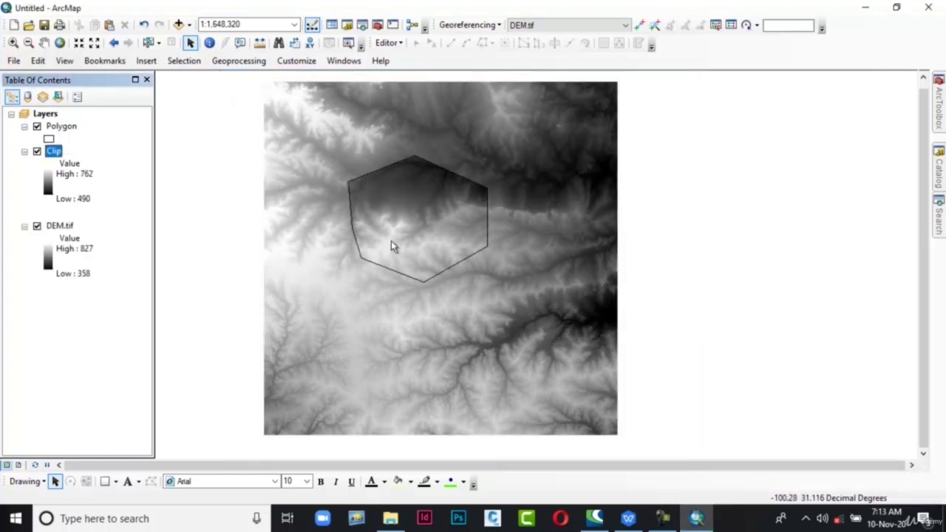
- Apply the green, orange, brown and white color ramp to the Clip raster and turn off its layer visibility
left_click(48, 190)
left_click(168, 234)
left_click(111, 161)
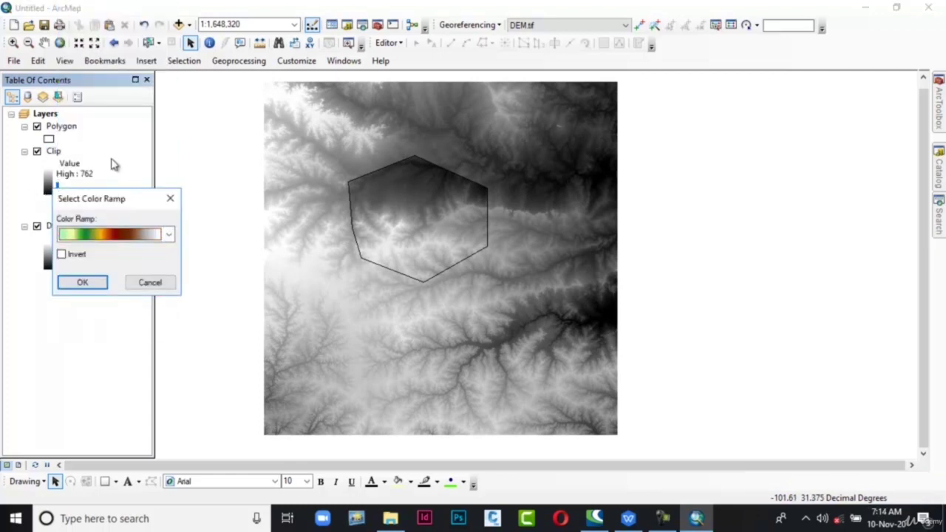
left_click(81, 284)
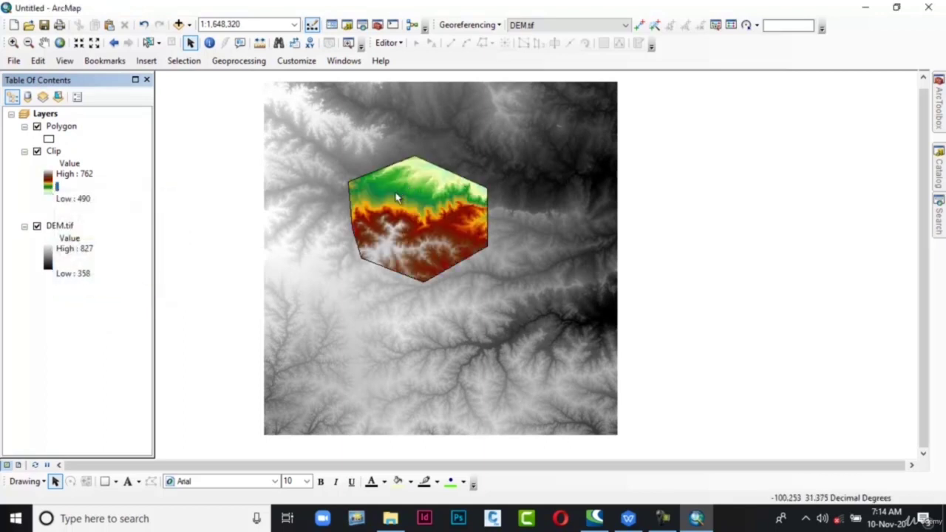
left_click(37, 153)
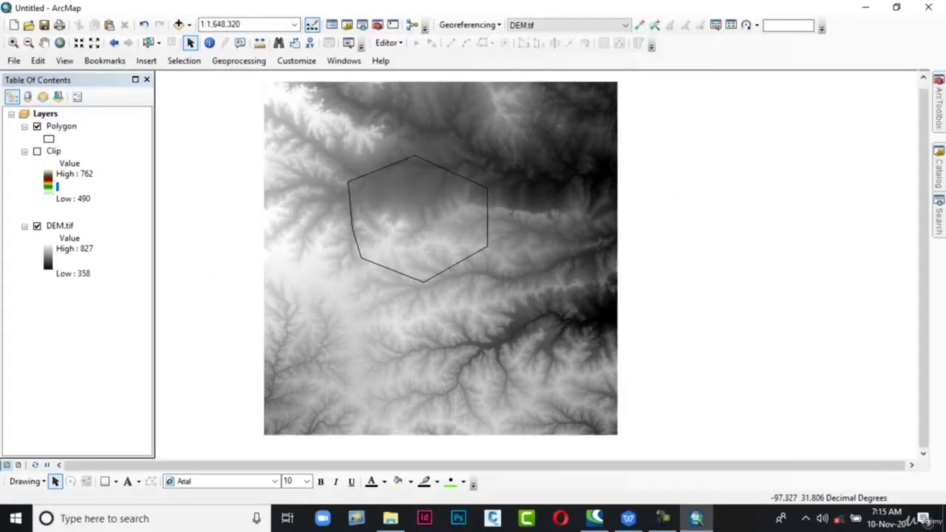
- Set up the Spatial Analyst Extract by Mask tool with DEM.tif as input raster and Polygon as mask data
left_click(941, 111)
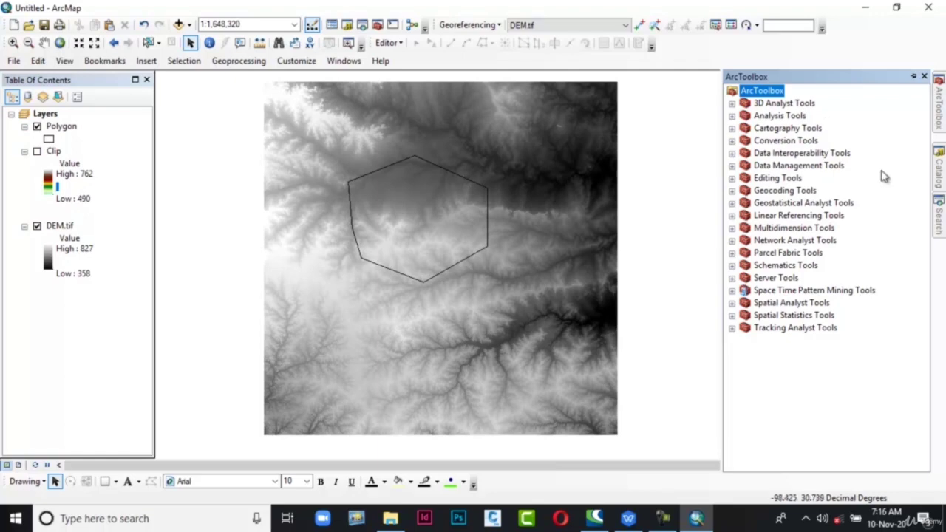
left_click(731, 303)
scroll(733, 309, "down", 1)
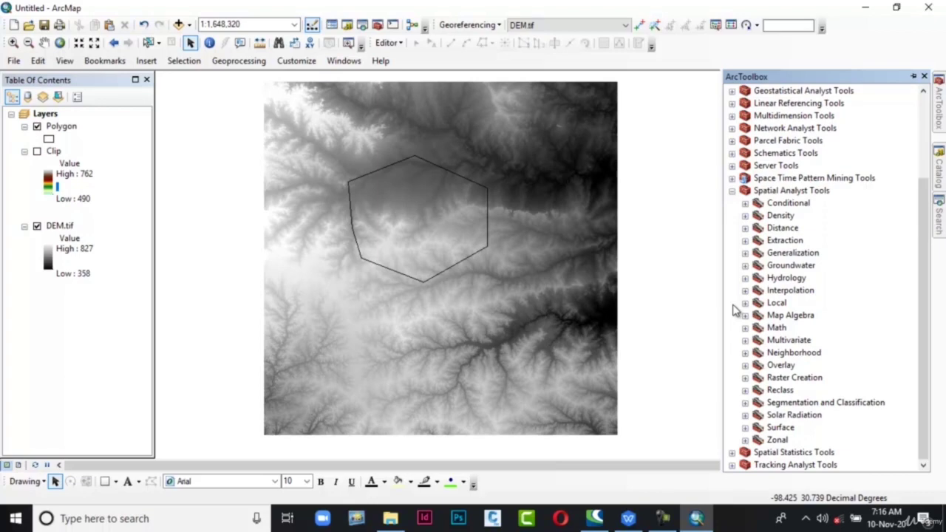
left_click(745, 240)
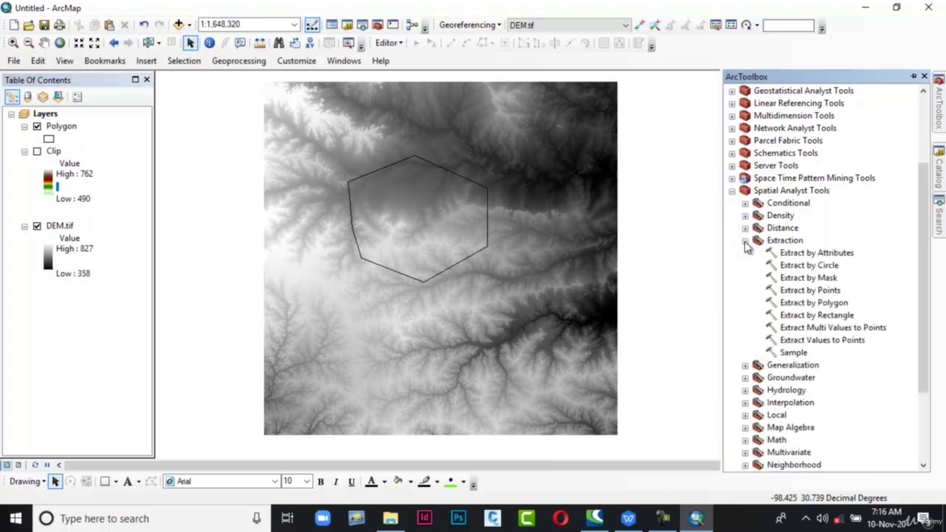
double_click(787, 279)
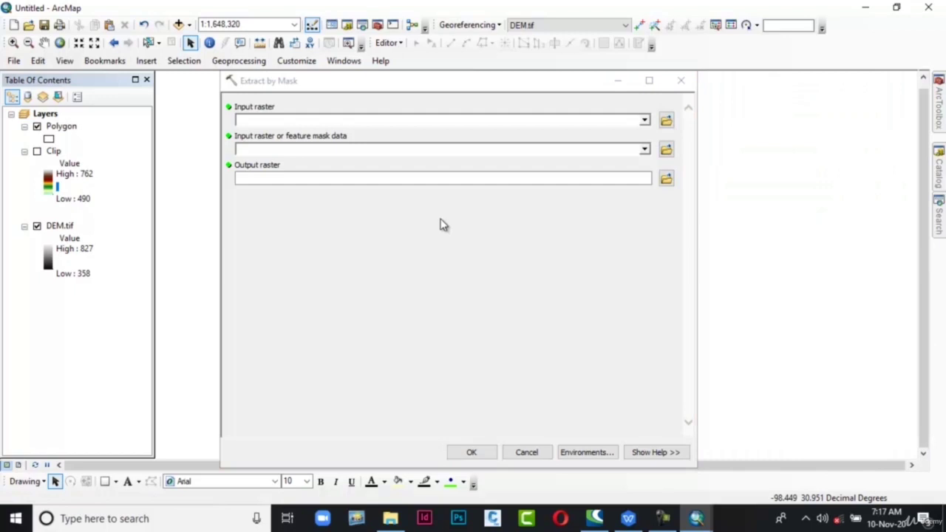
left_click(644, 122)
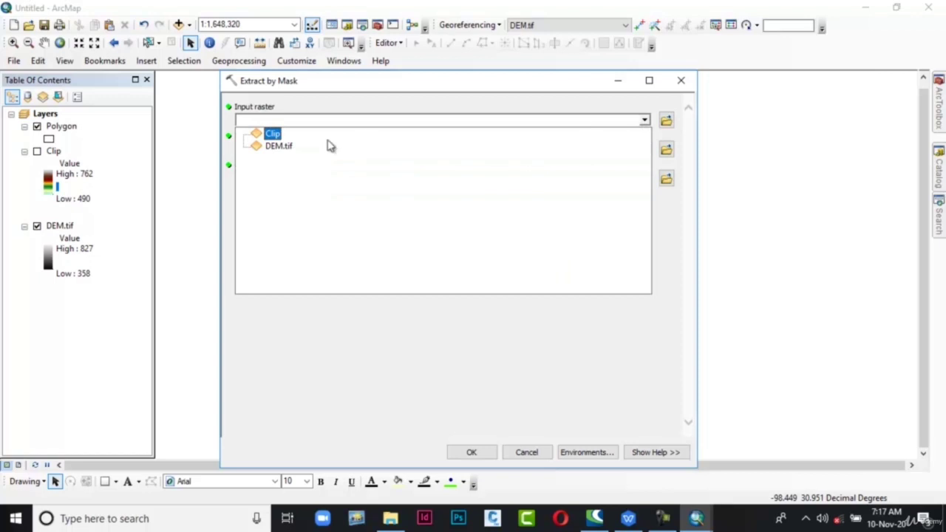
left_click(288, 150)
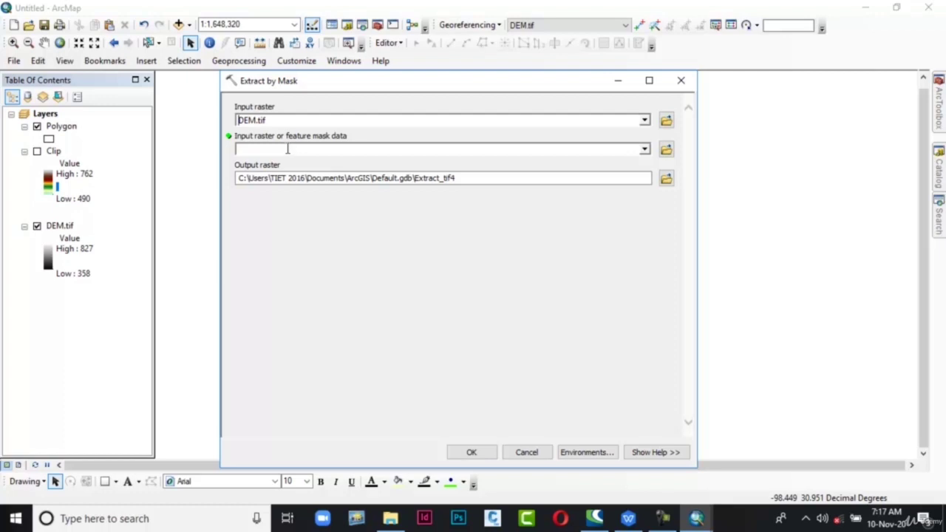
left_click(645, 149)
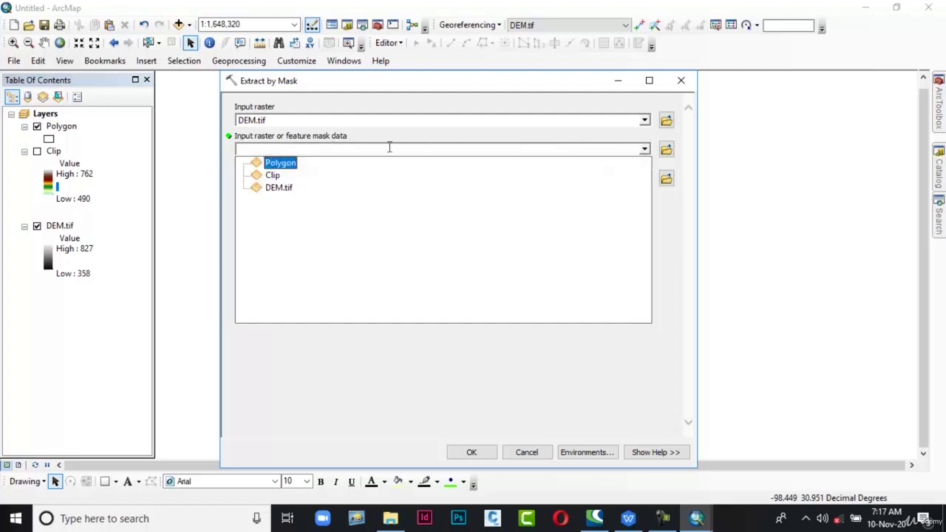
left_click(275, 164)
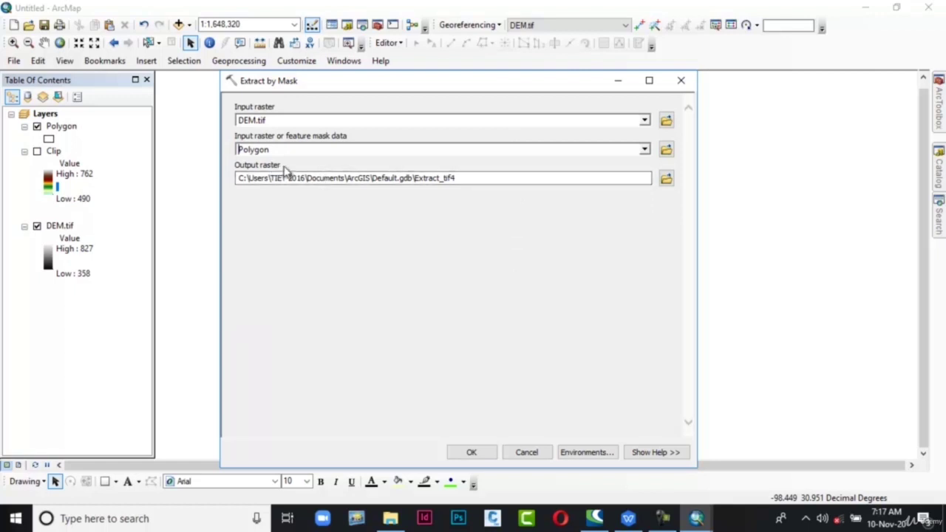
- Name the output raster MASK in the Clip_Extract by Mask folder and run the extraction
left_click(666, 179)
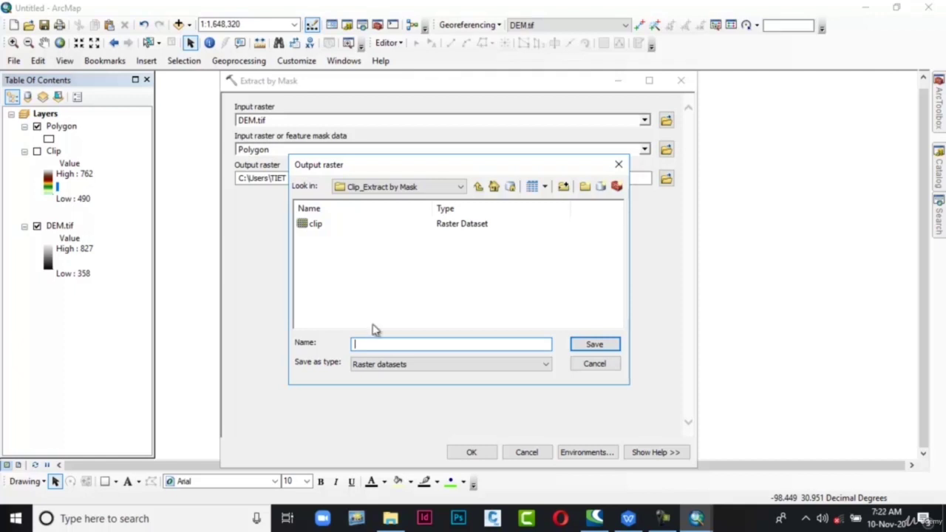
type("MASK")
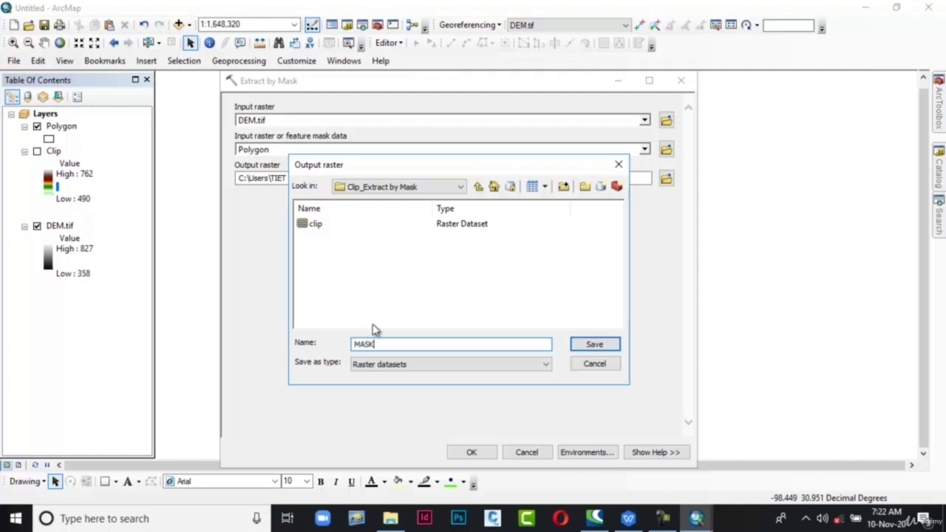
left_click(594, 344)
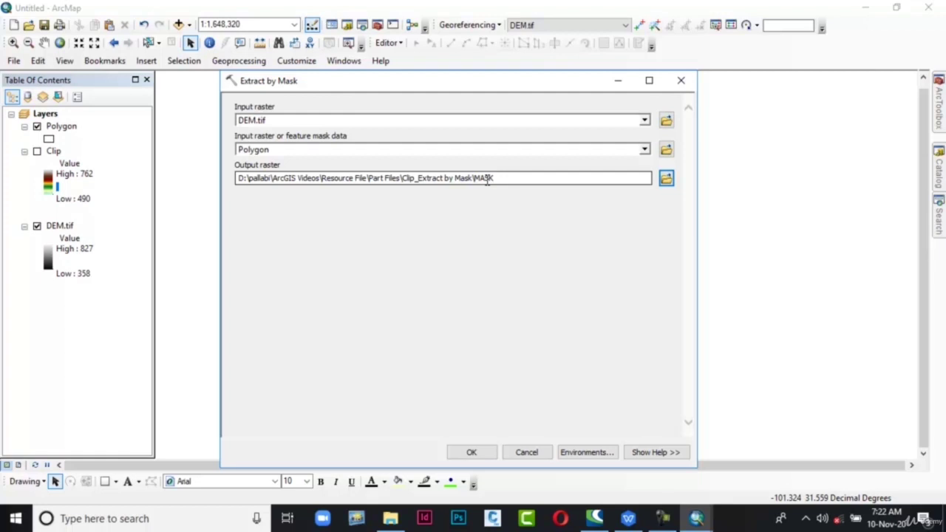
left_click(489, 452)
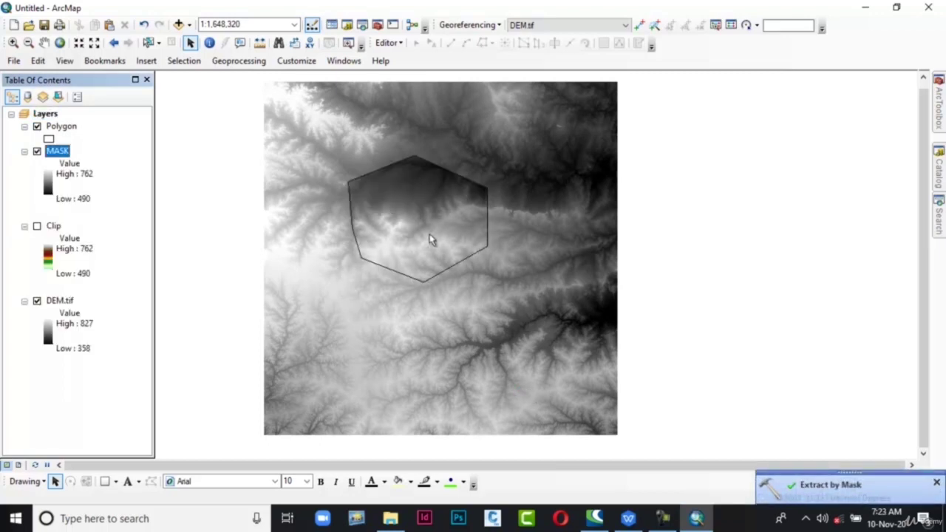
- Apply the multicolor pink-to-dark-red spectrum color ramp to the MASK raster with Invert enabled
left_click(49, 189)
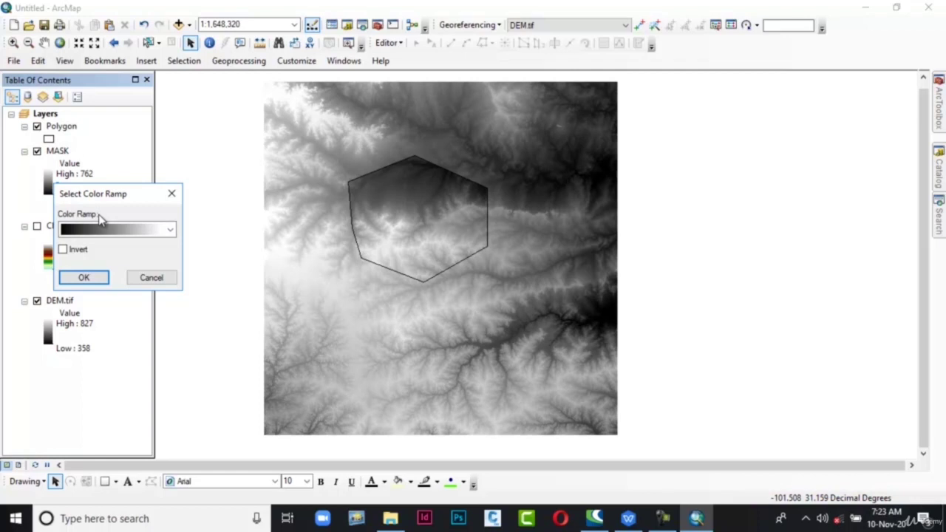
left_click(171, 231)
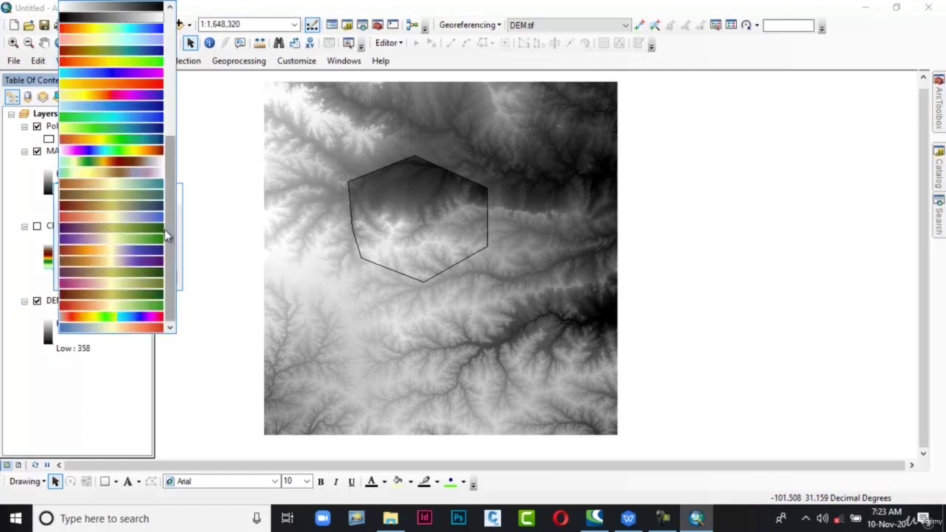
left_click(106, 152)
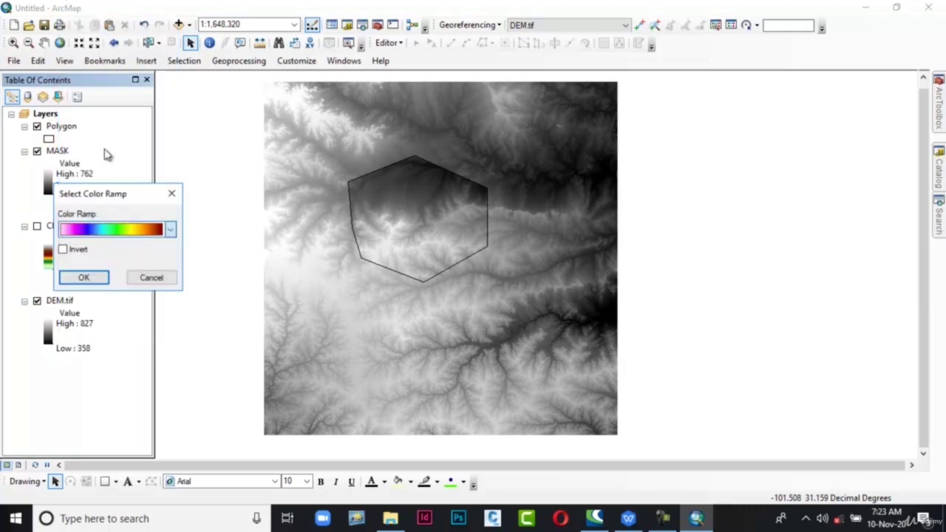
left_click(63, 251)
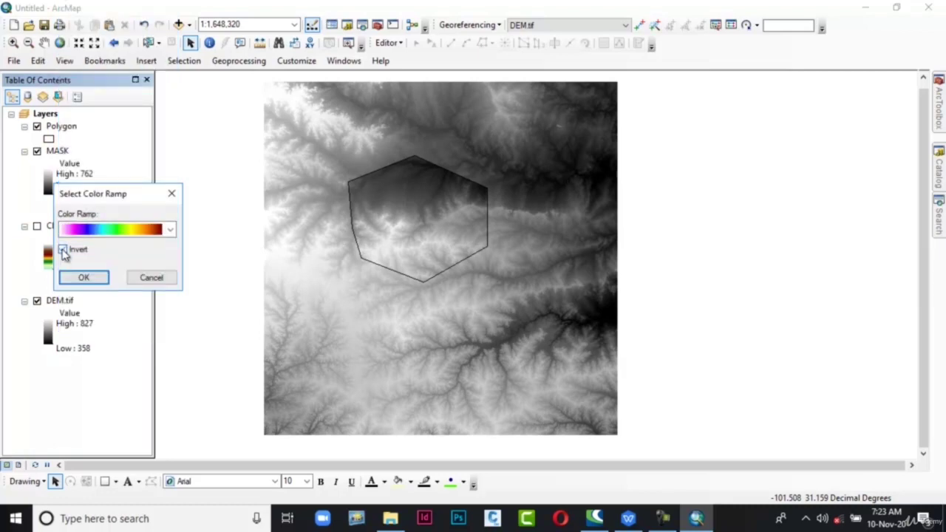
left_click(87, 279)
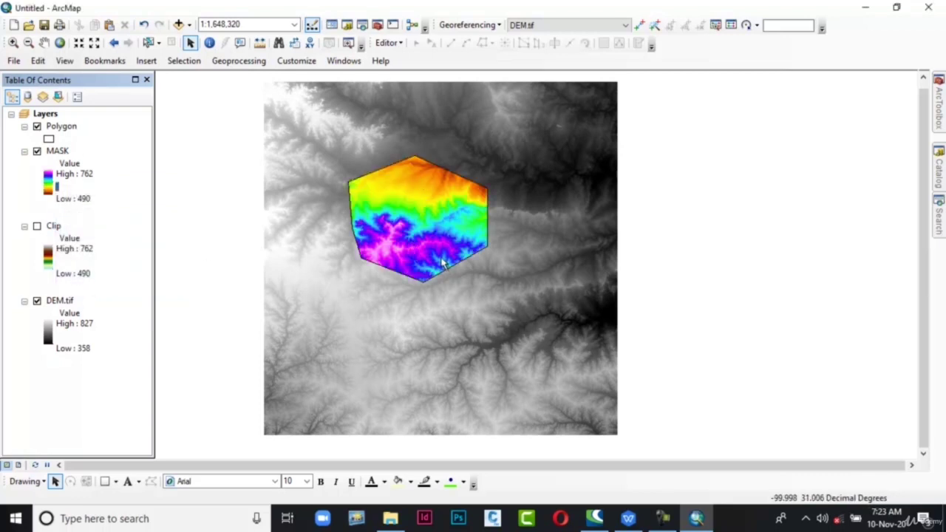
- Turn off the visibility of the DEM.tif, Polygon and MASK layers
left_click(37, 302)
left_click(37, 127)
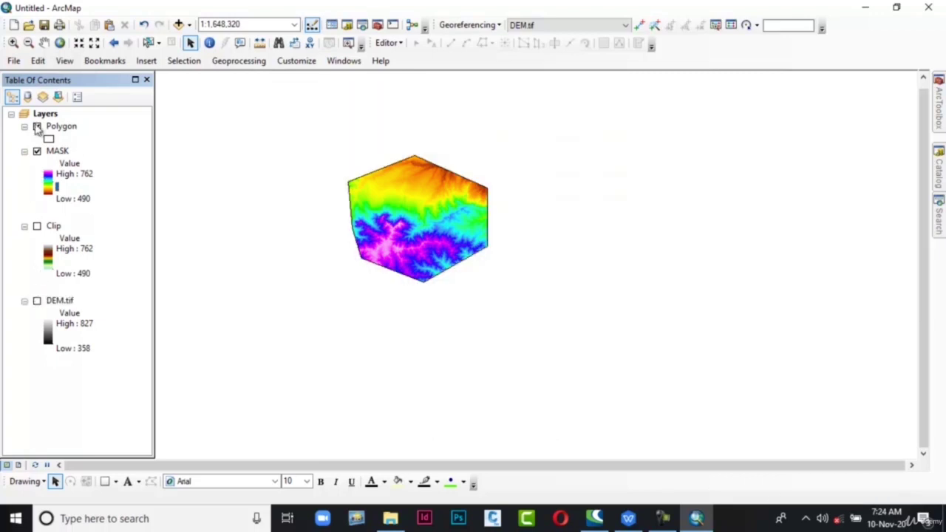
scroll(347, 250, "down", 1)
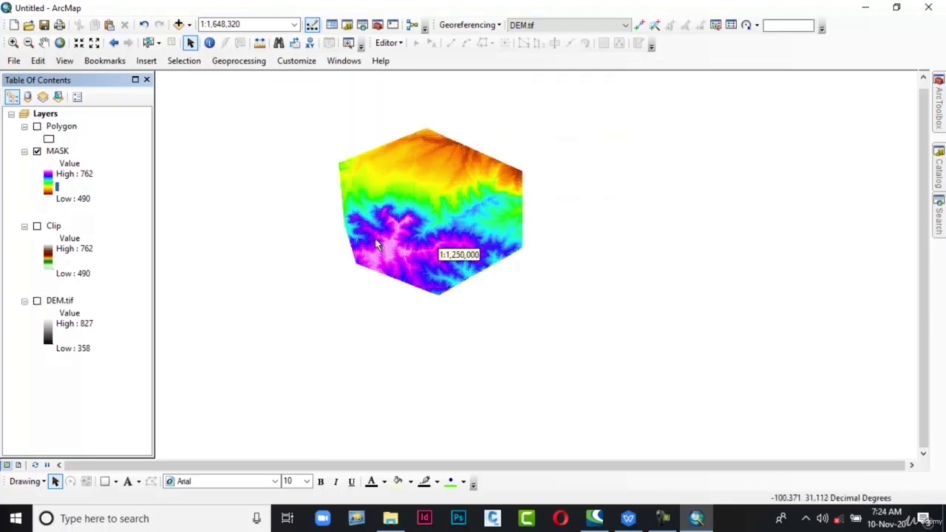
scroll(376, 246, "down", 1)
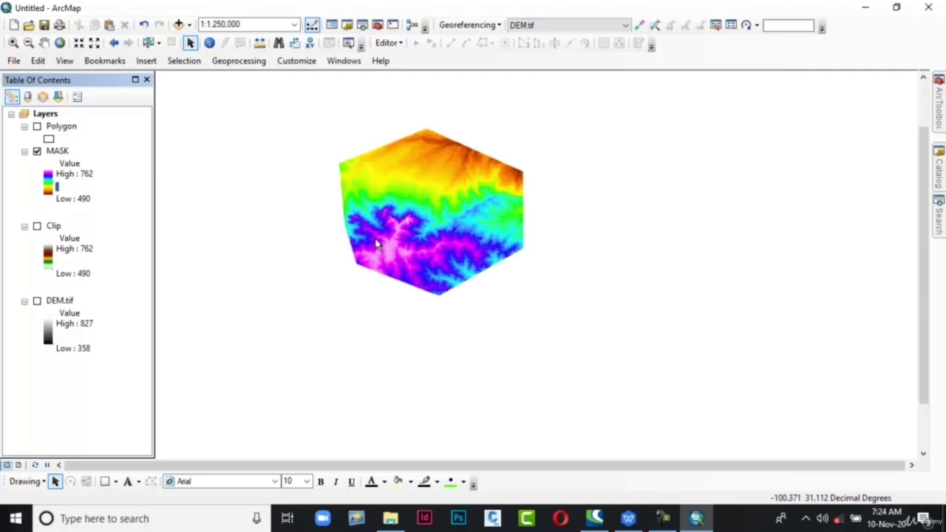
left_click(37, 151)
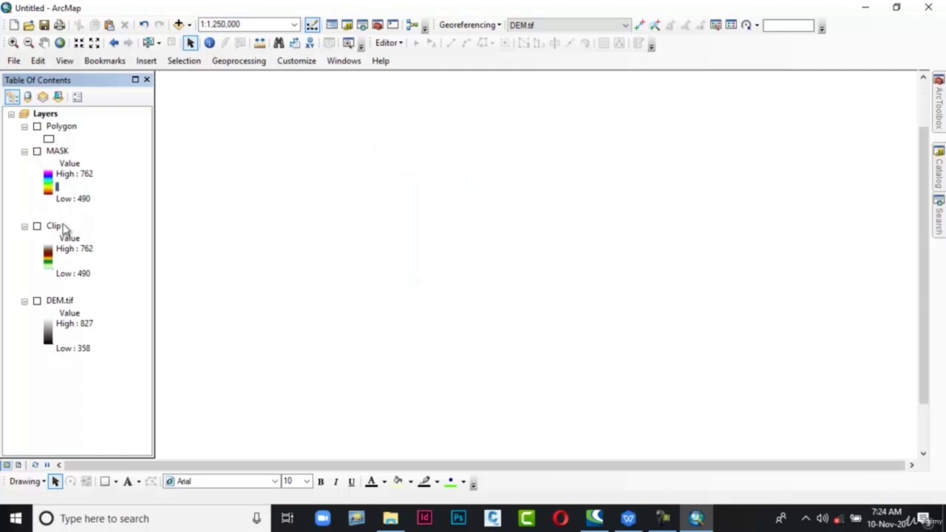
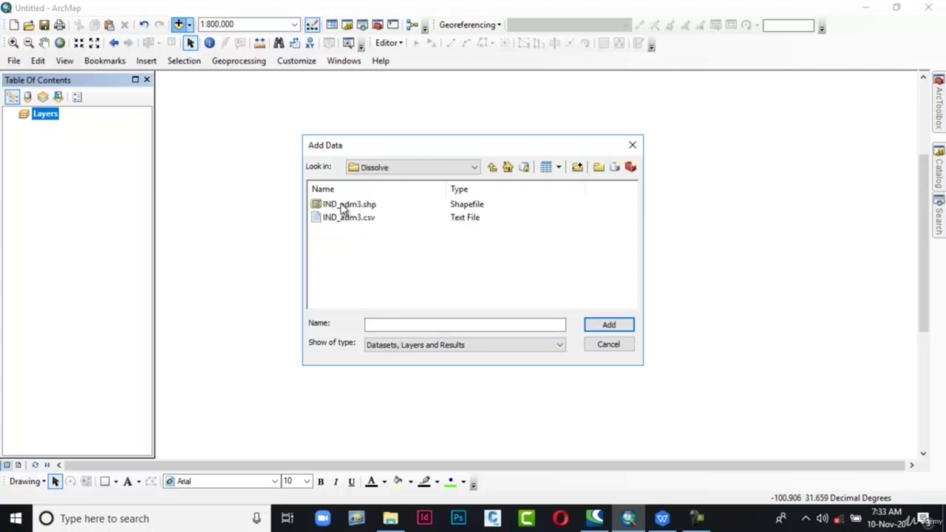
- Add the IND_adm3.shp shapefile from the Dissolve folder to the map and open its attribute table
left_click(342, 204)
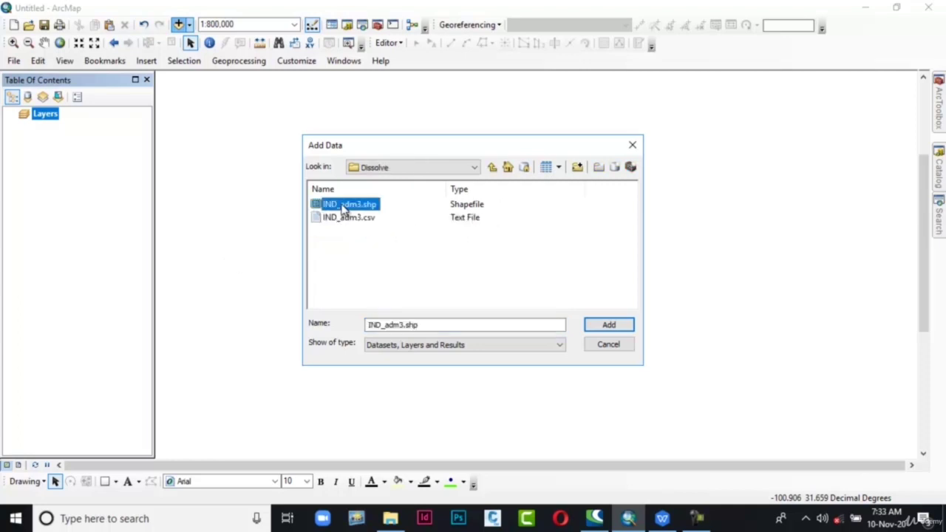
left_click(591, 323)
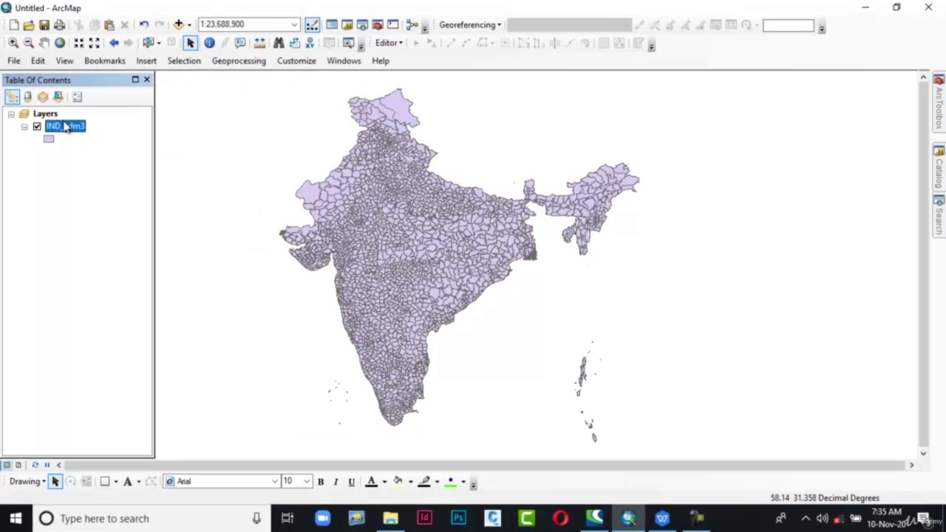
right_click(64, 128)
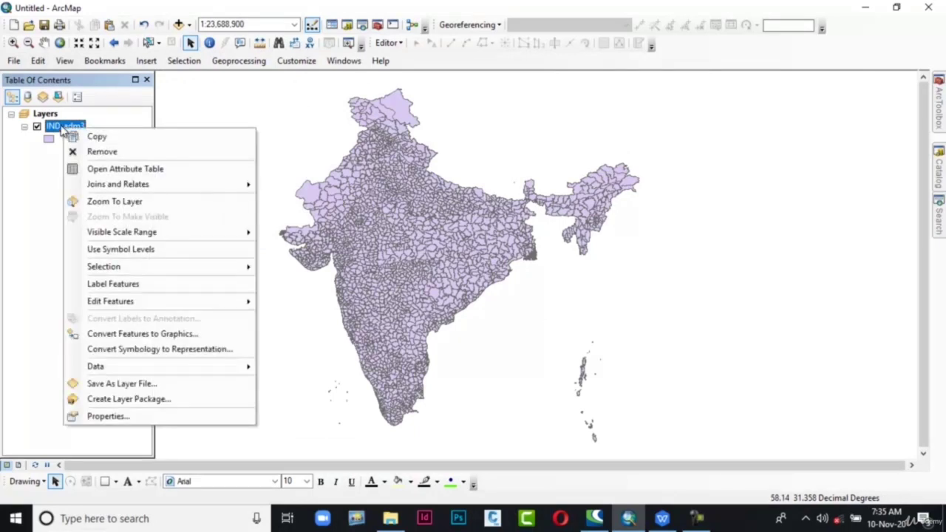
left_click(65, 169)
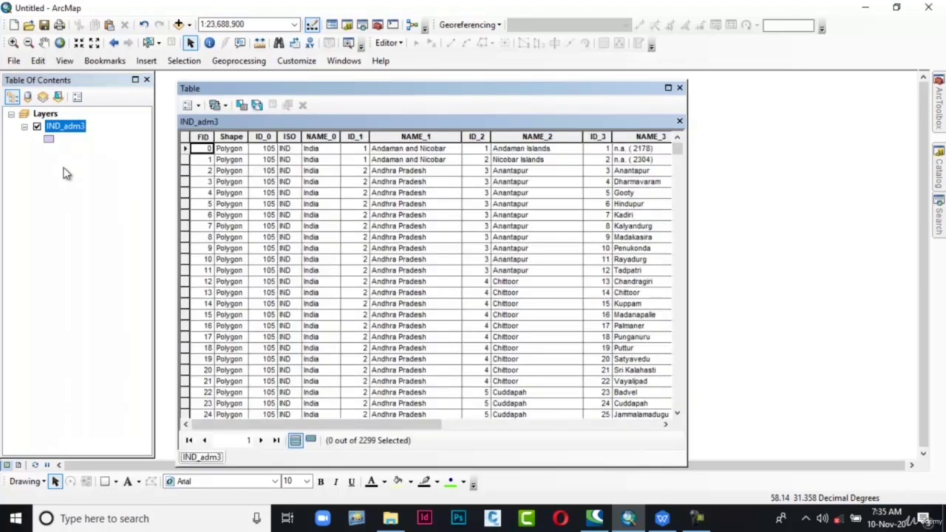
- Examine the NAME_1 column throughout the IND_adm3 attribute table and close the table
left_click(415, 137)
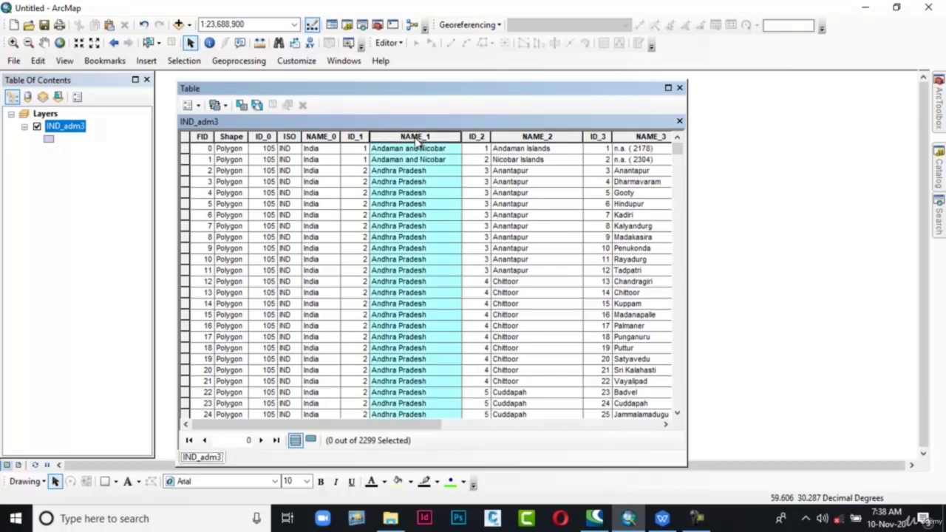
scroll(437, 196, "down", 20)
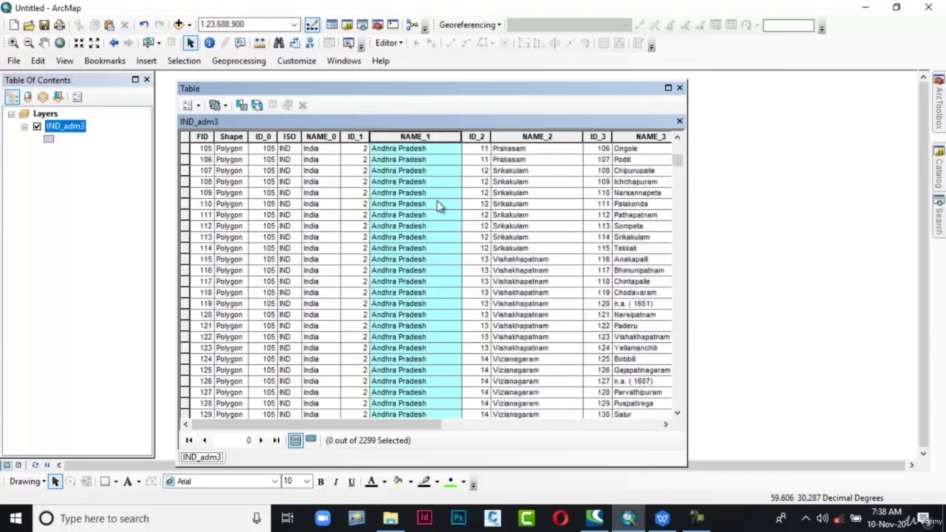
scroll(437, 196, "down", 20)
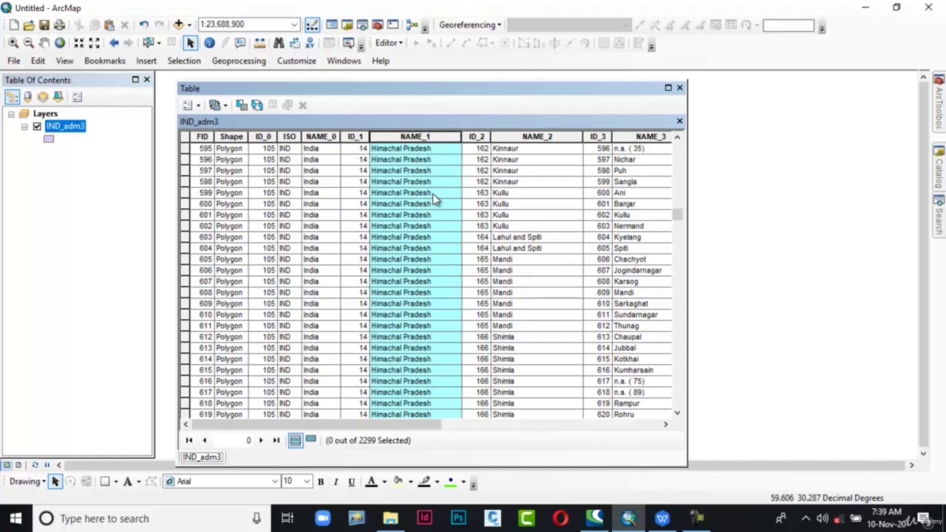
left_click(679, 88)
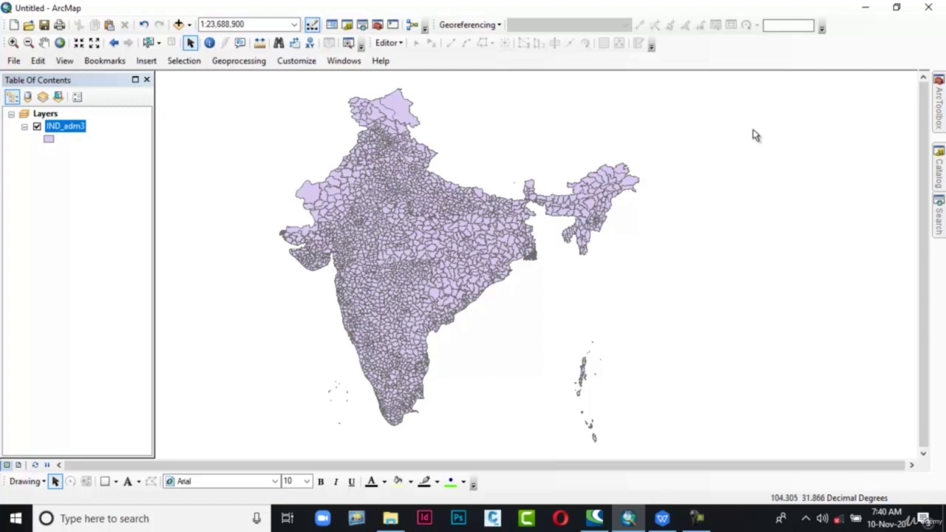
left_click(937, 111)
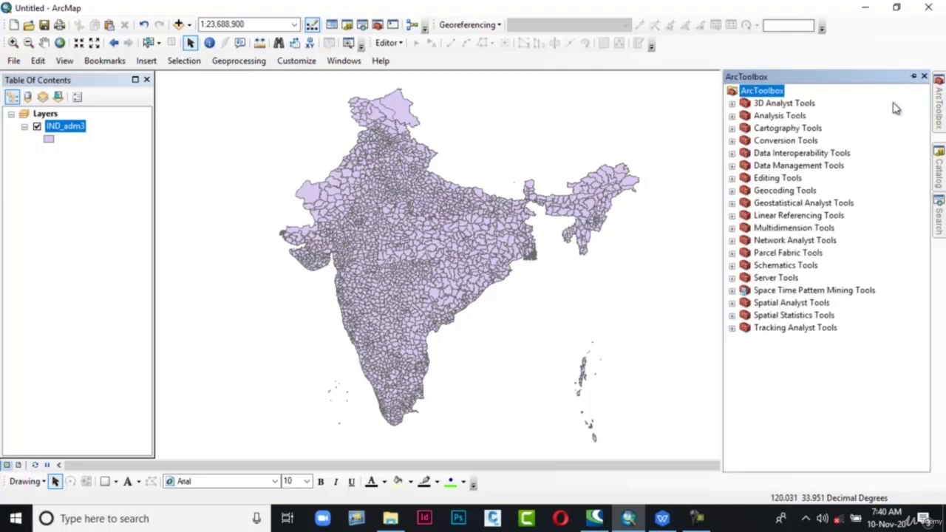
left_click(732, 166)
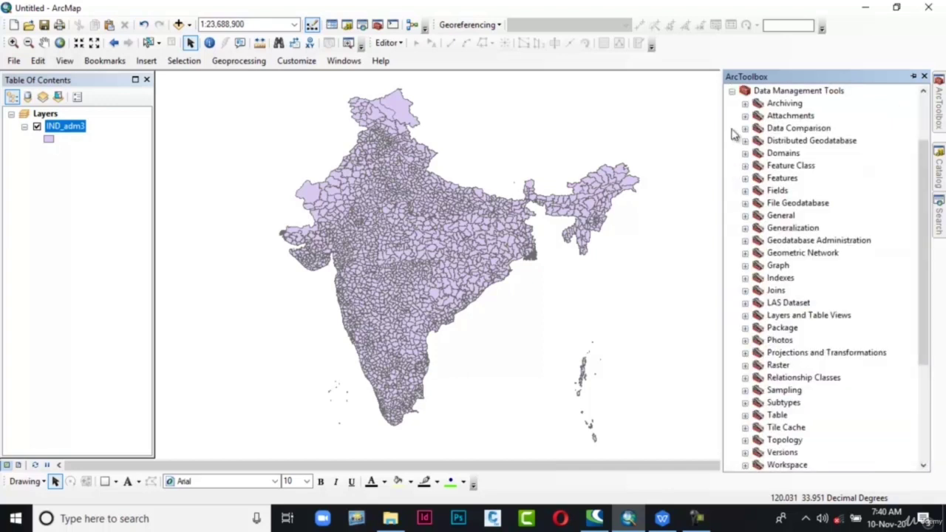
left_click(745, 227)
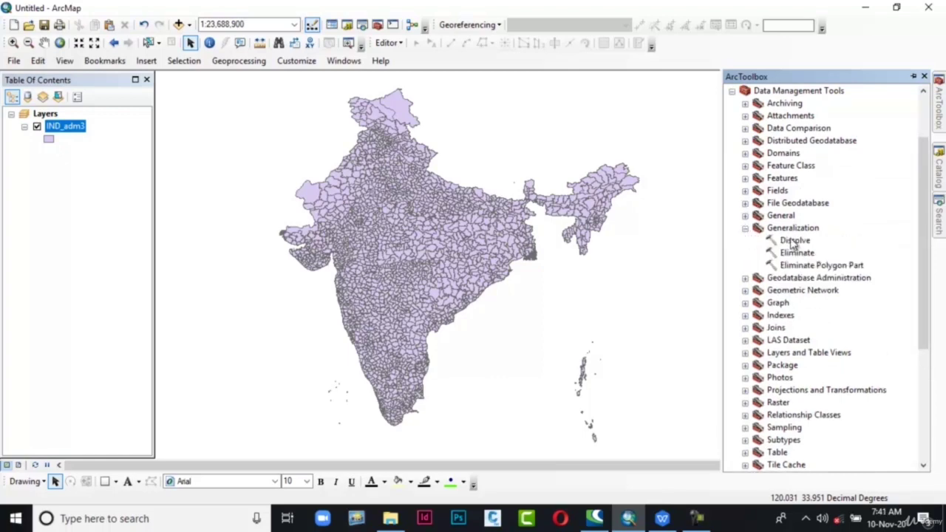
double_click(793, 241)
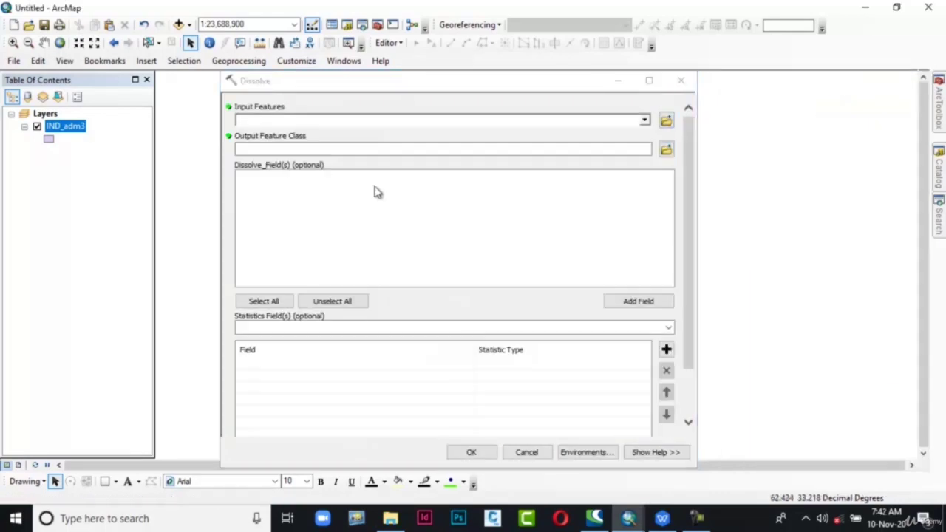
left_click(681, 82)
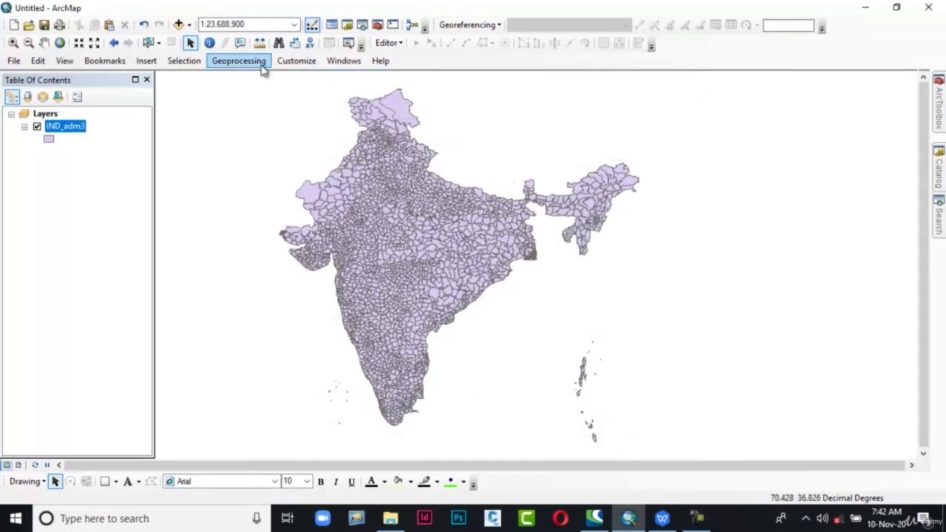
- Start the Dissolve geoprocessing tool with its help shown and set IND_adm3 as the input features
left_click(244, 61)
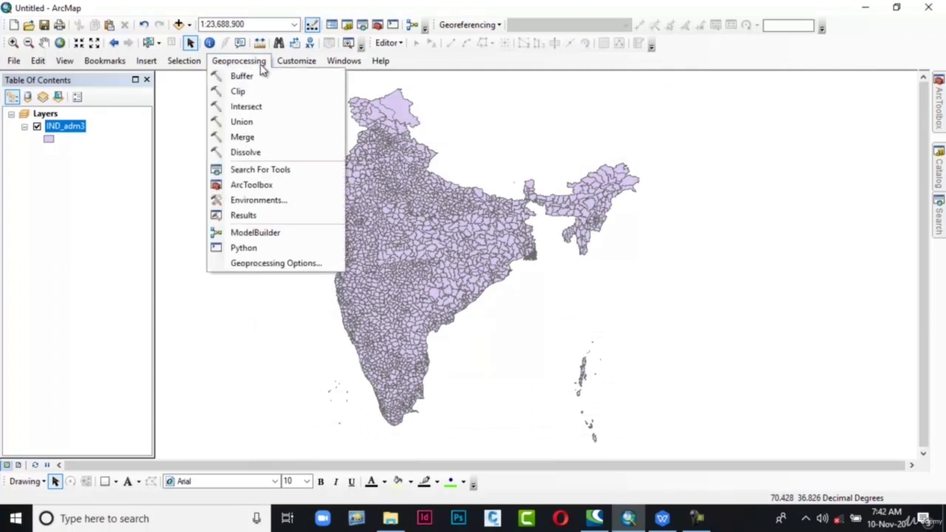
left_click(266, 152)
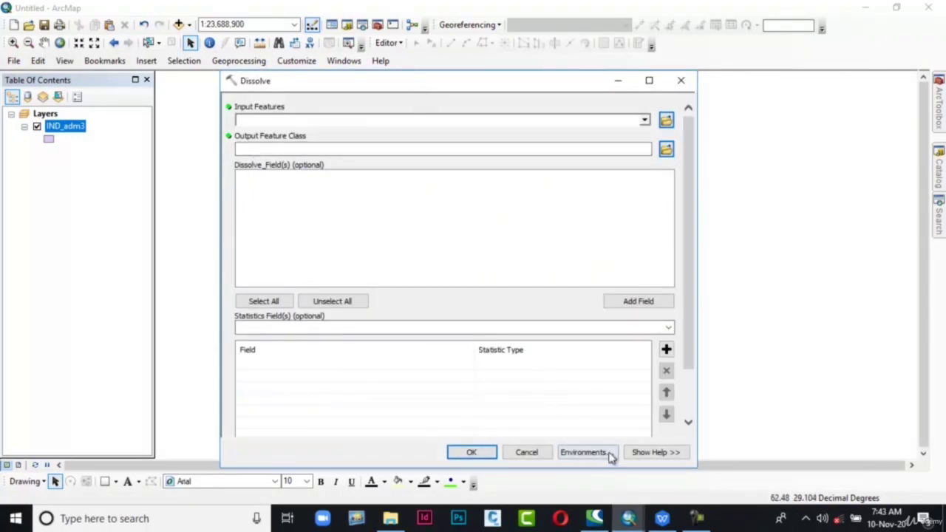
left_click(636, 455)
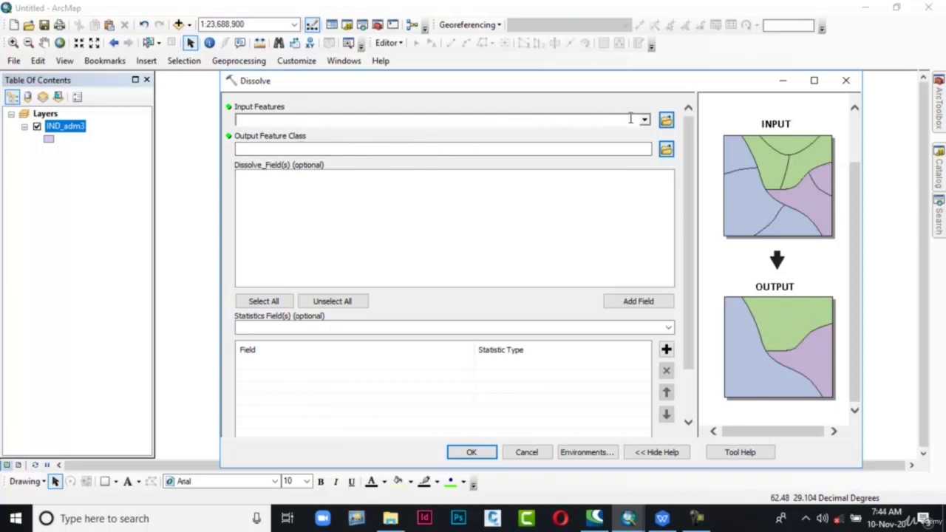
left_click(644, 122)
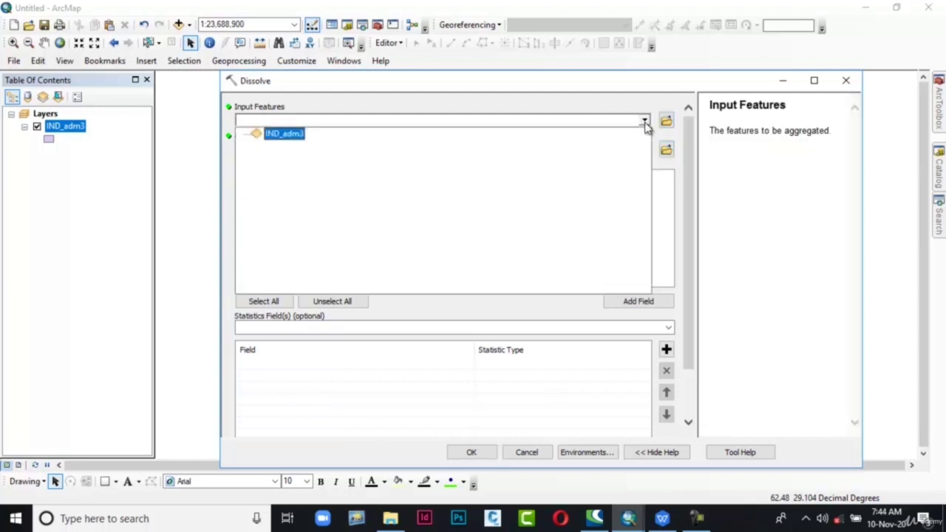
left_click(287, 136)
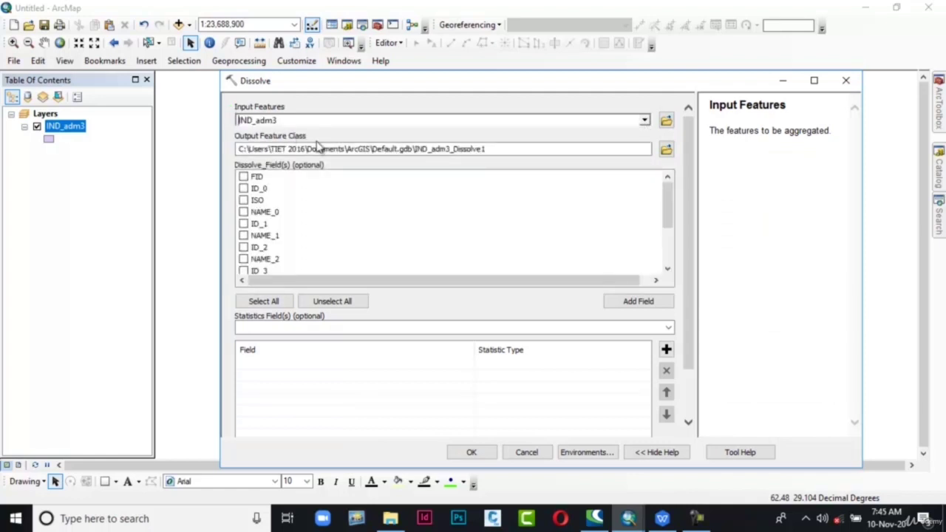
- Set the output feature class to a shapefile named Dissolve in the Dissolve folder
left_click(665, 149)
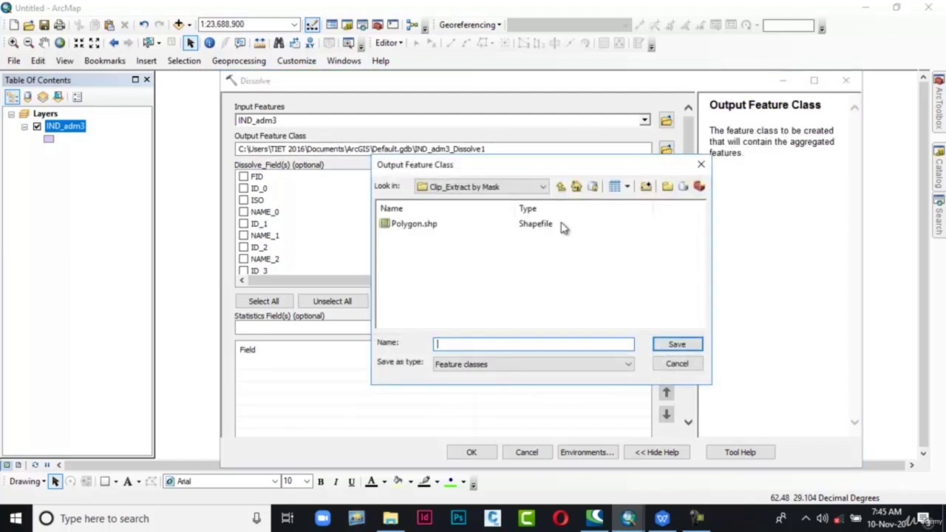
left_click(560, 186)
double_click(414, 303)
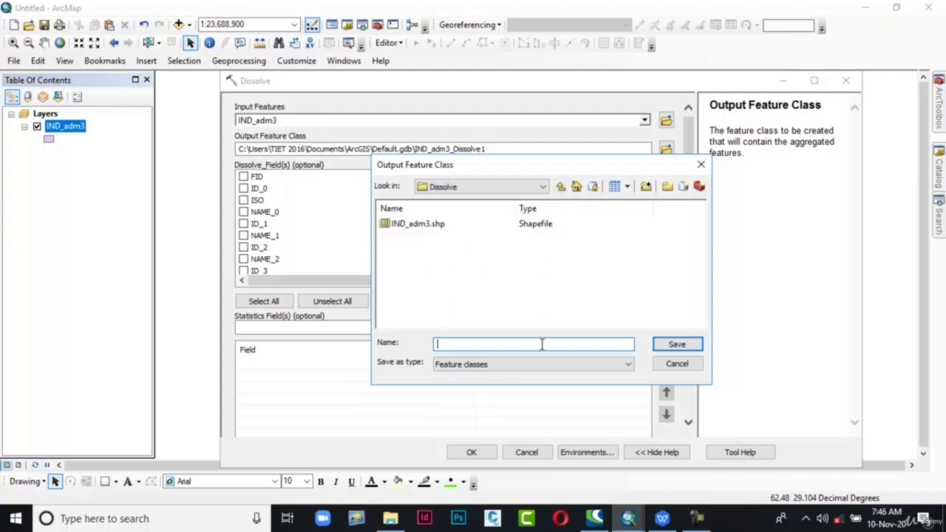
left_click(540, 343)
type("Dissolve")
left_click(674, 344)
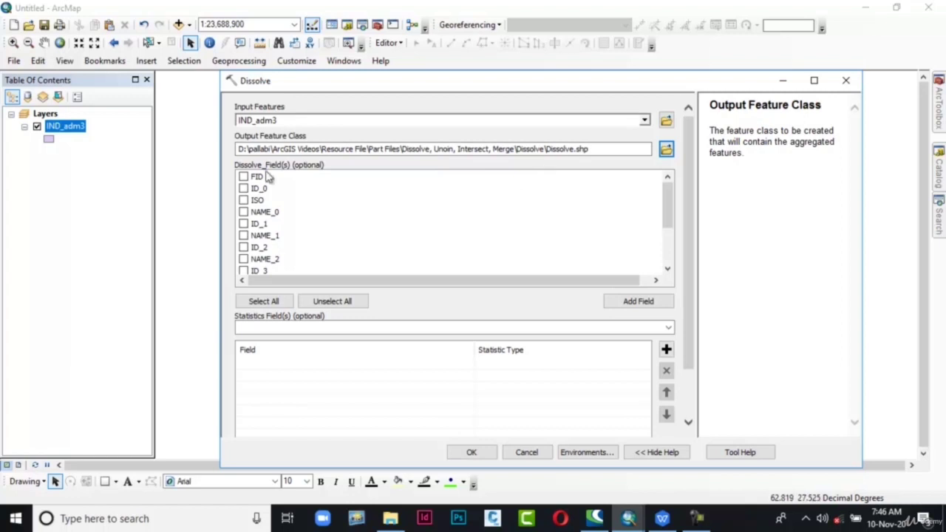
- Choose NAME_1 as the dissolve field, hide the tool help and run the Dissolve
left_click(243, 236)
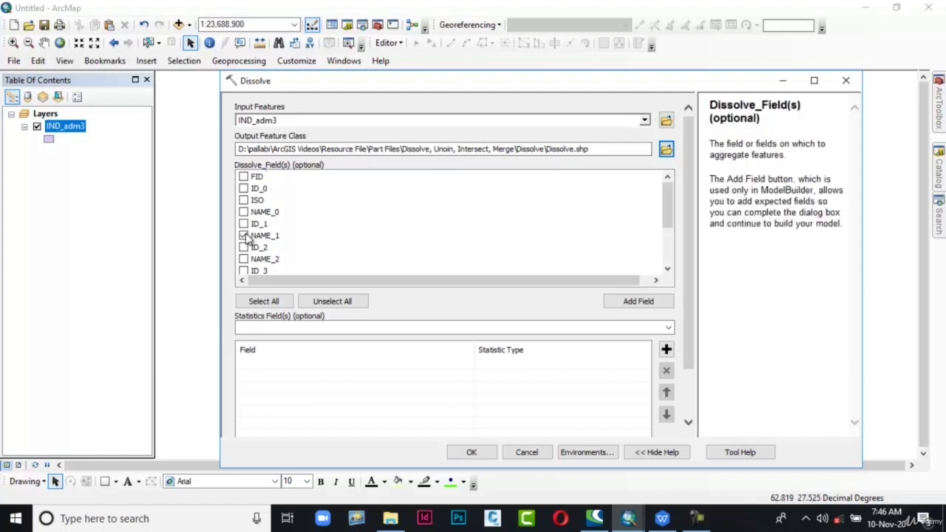
left_click(657, 453)
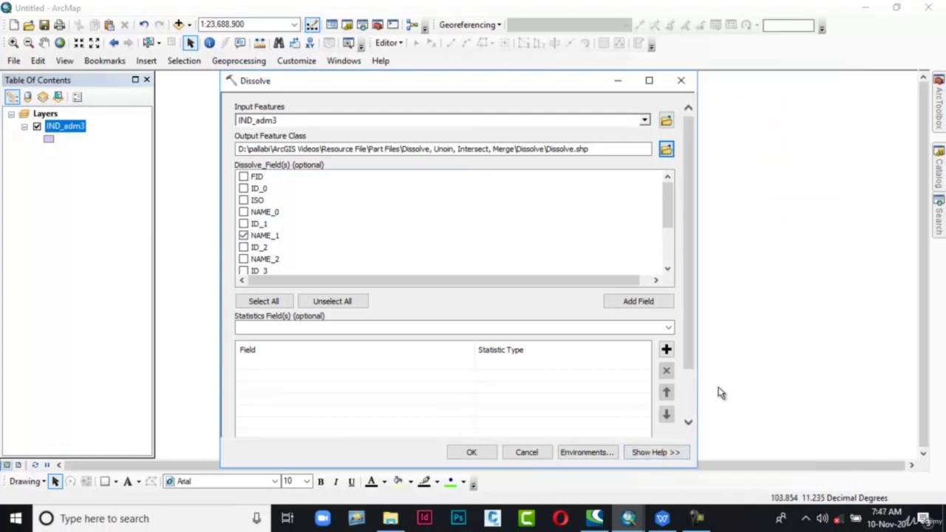
left_click(472, 453)
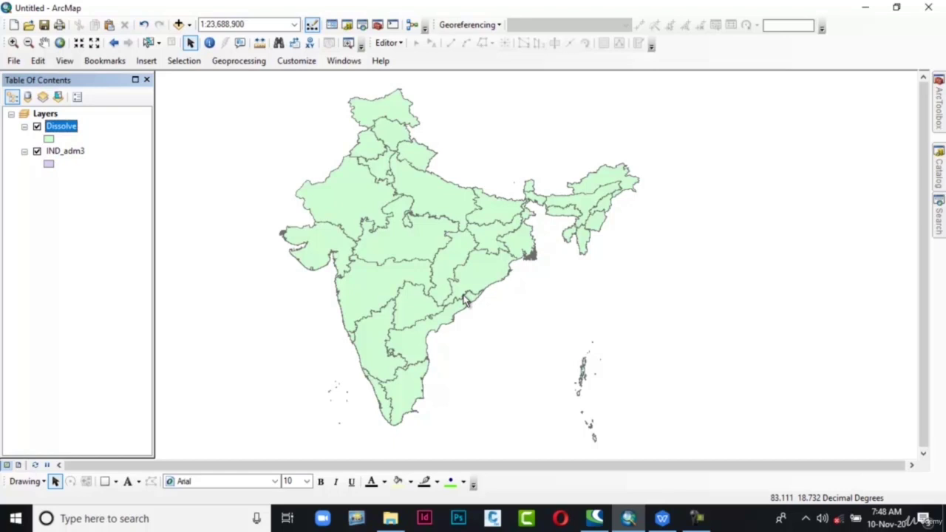
- Remove the IND_adm3 layer from the map and turn off the Dissolve layer's visibility
scroll(465, 300, "down", 1)
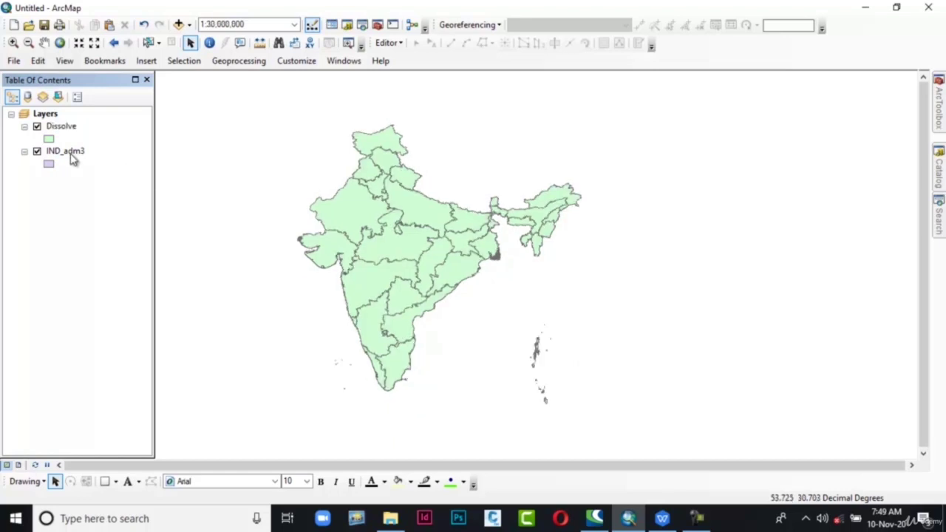
right_click(72, 158)
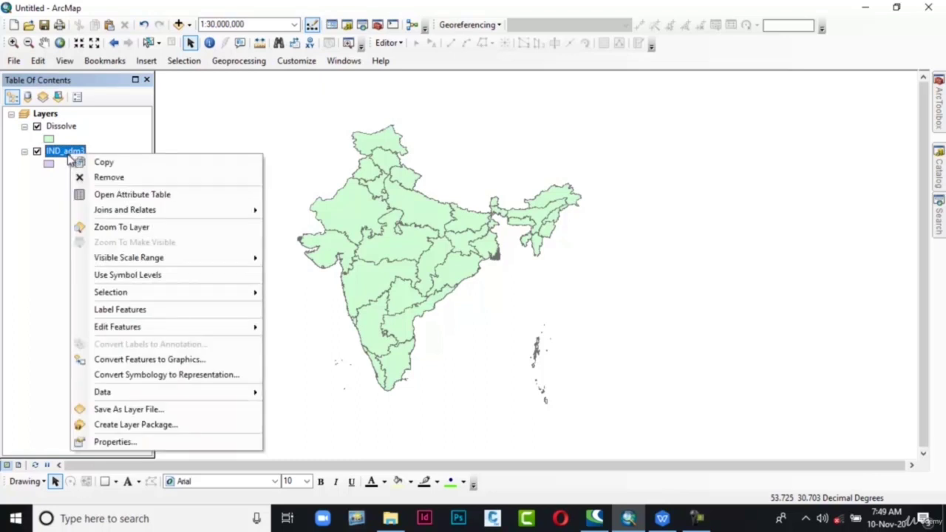
left_click(74, 178)
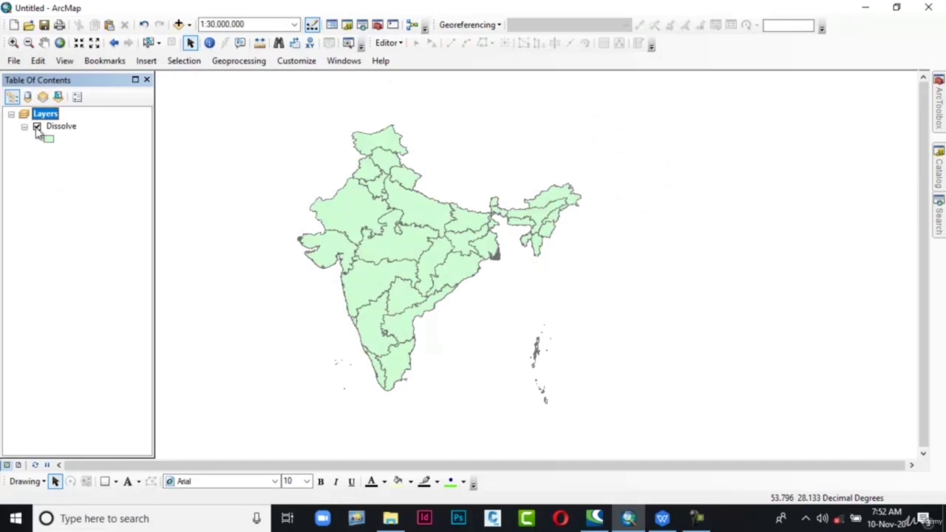
left_click(37, 127)
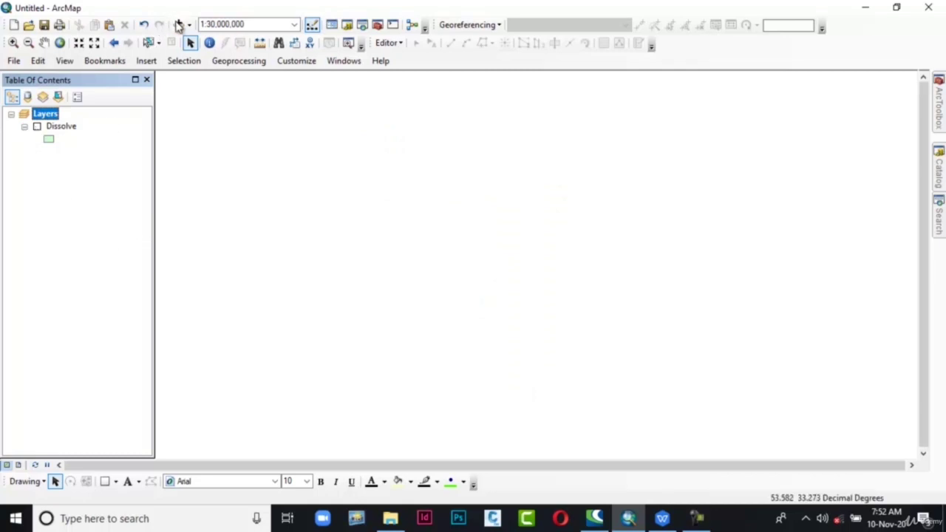
- Add the IND_Union_Intersect1 and IND_Union_Intersect2 shapefiles from the Union_Intersect folder to the map
left_click(178, 25)
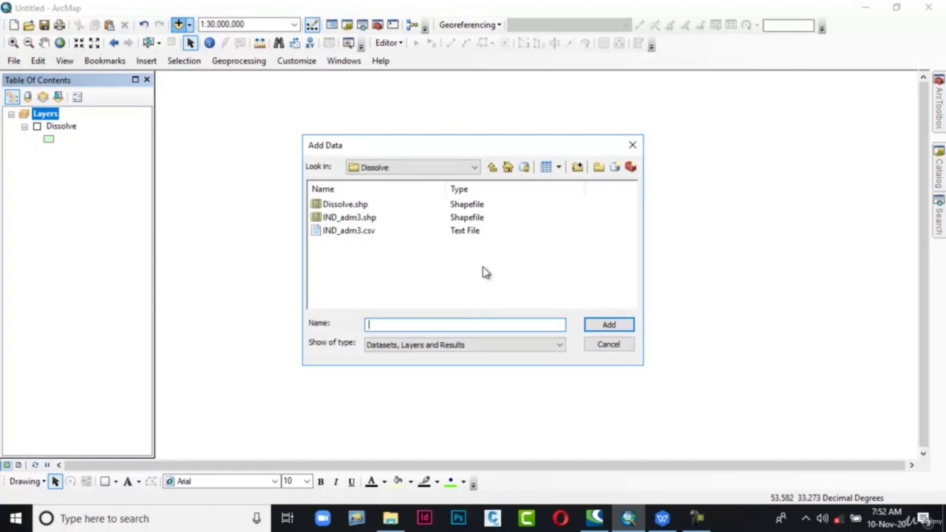
left_click(492, 168)
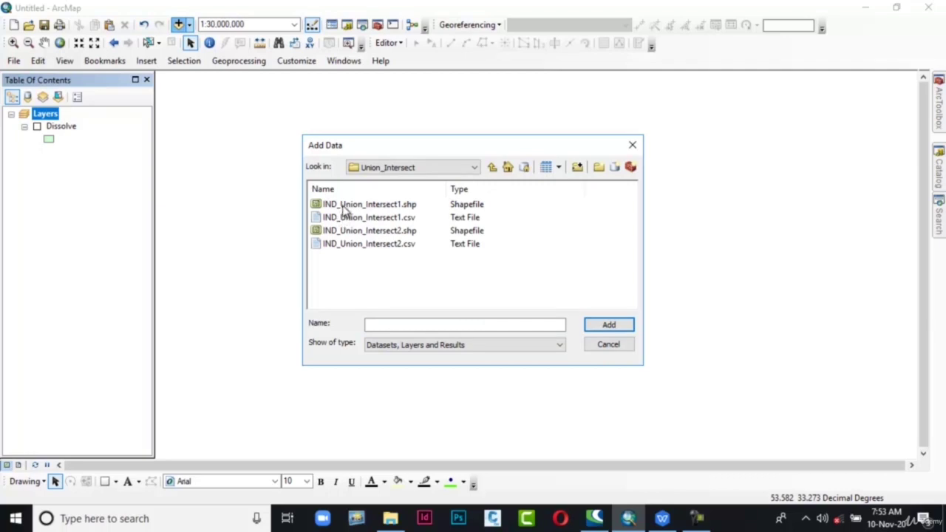
left_click(341, 206)
left_click(355, 231, "ctrl")
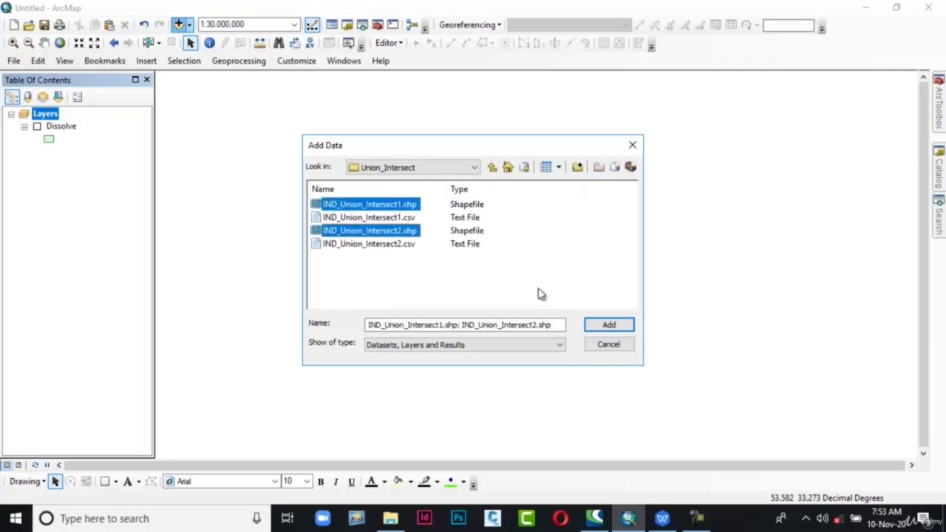
left_click(603, 325)
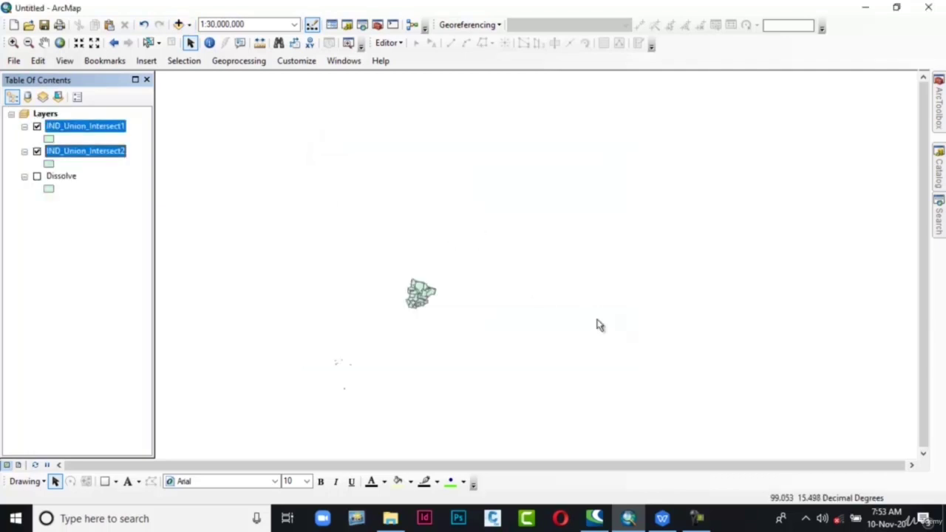
scroll(424, 303, "down", 1)
scroll(424, 304, "down", 3)
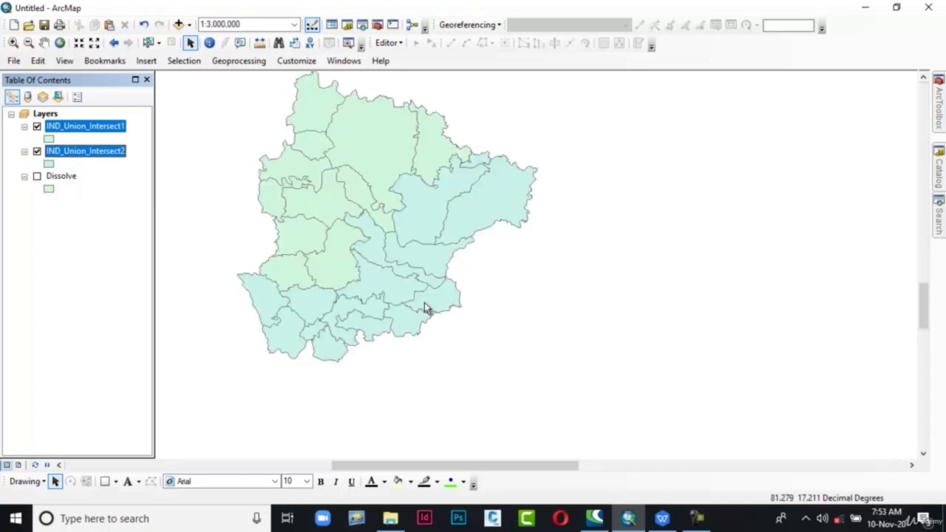
- Recolor the IND_Union_Intersect2 layer light orange and briefly hide IND_Union_Intersect1 to inspect where the two layers overlap
right_click(50, 164)
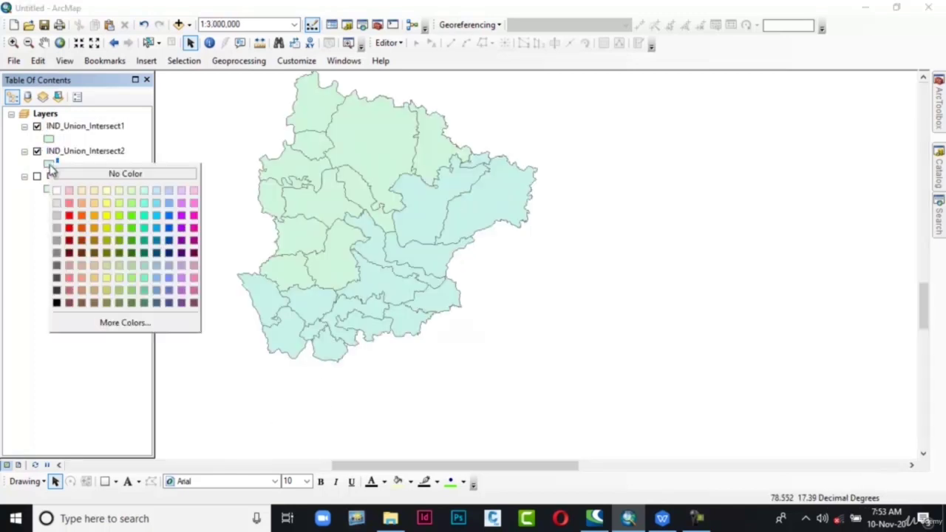
left_click(93, 203)
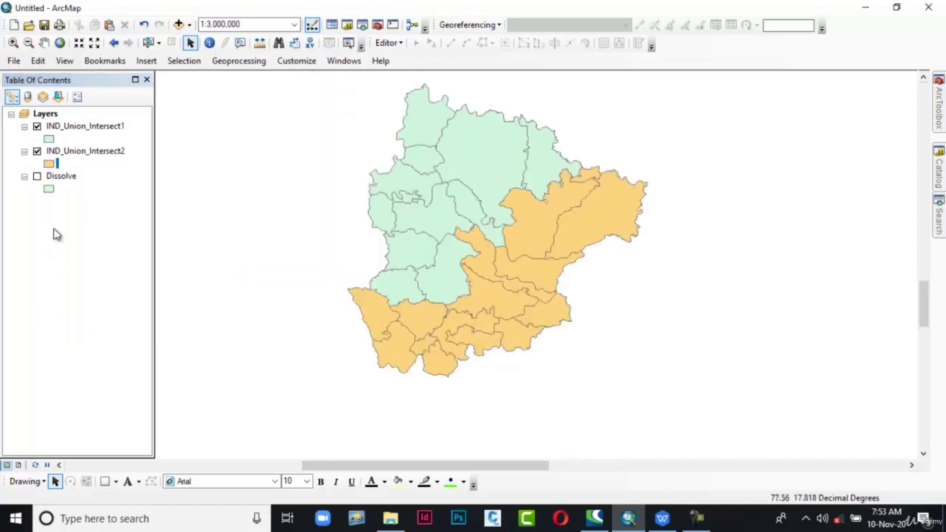
left_click(37, 127)
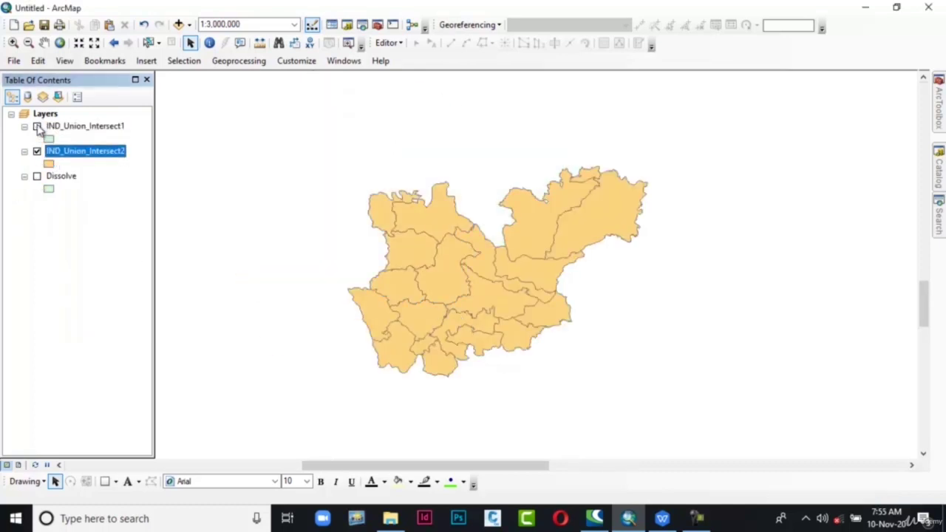
left_click(37, 127)
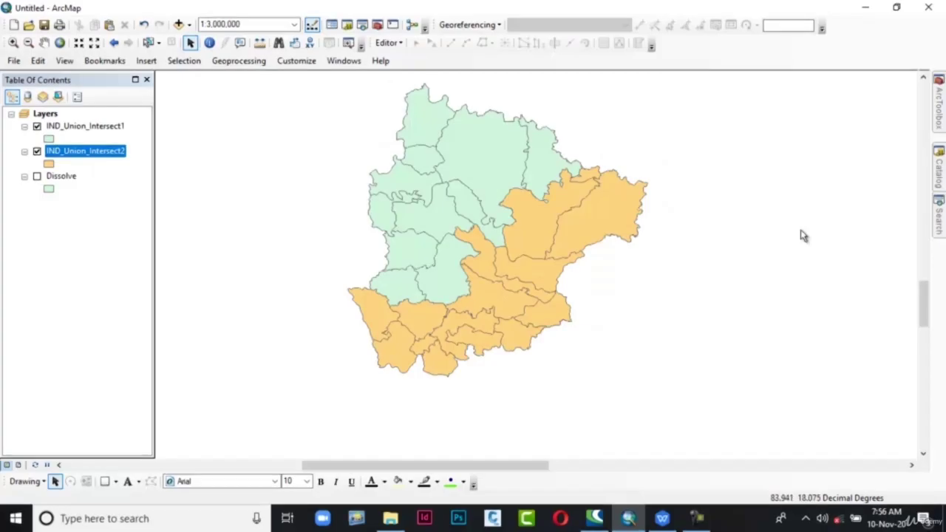
- Start the Union overlay tool, consult its help illustration, and add IND_Union_Intersect1 and IND_Union_Intersect2 as input features
mouse_move(941, 118)
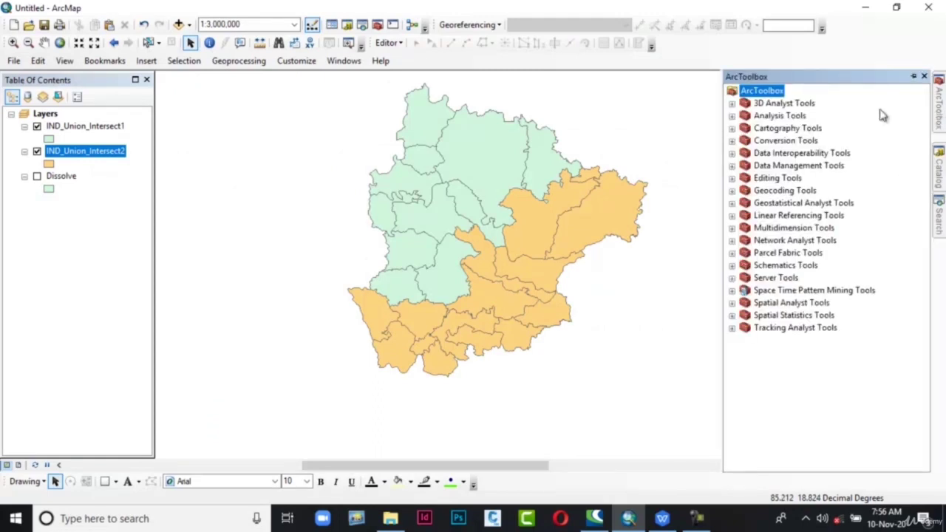
left_click(732, 116)
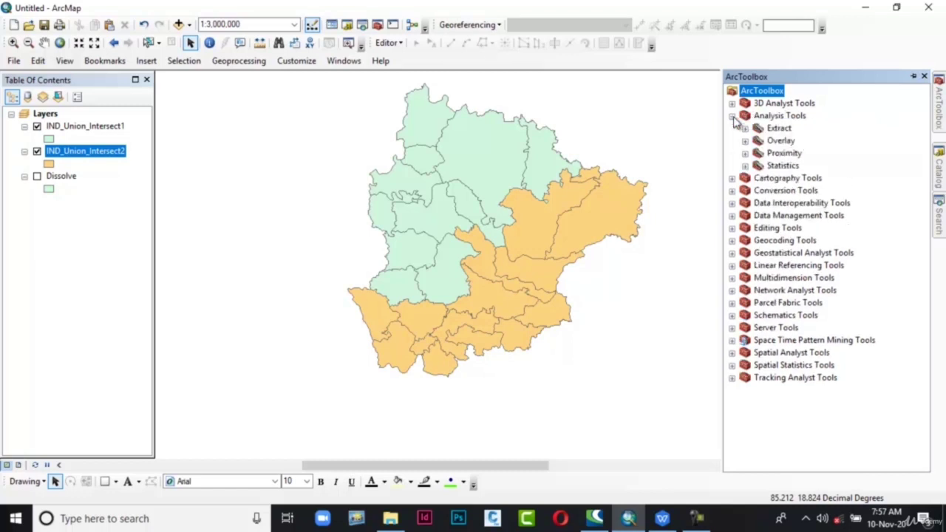
left_click(745, 141)
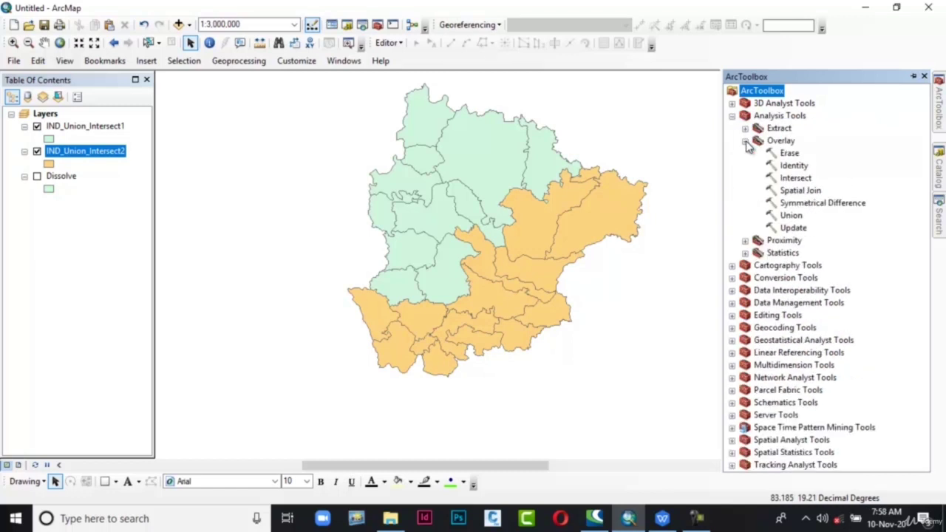
double_click(776, 218)
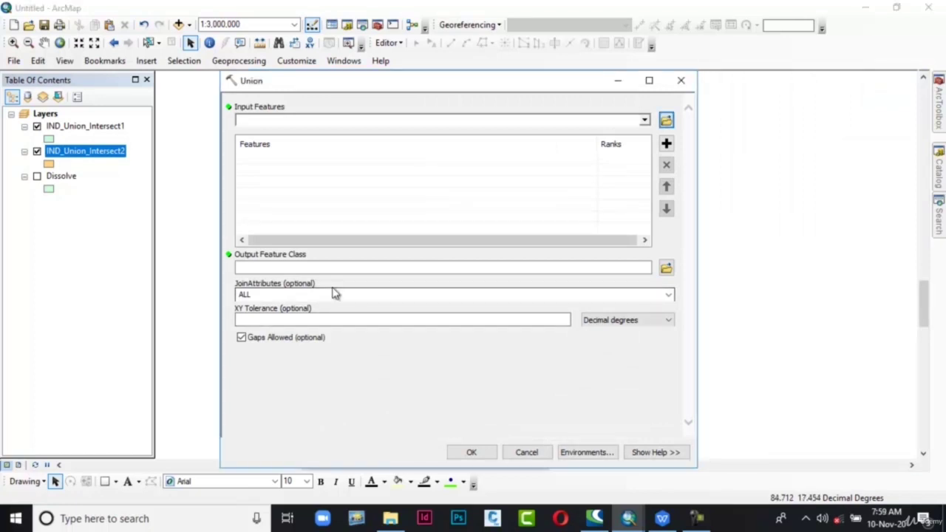
left_click(663, 454)
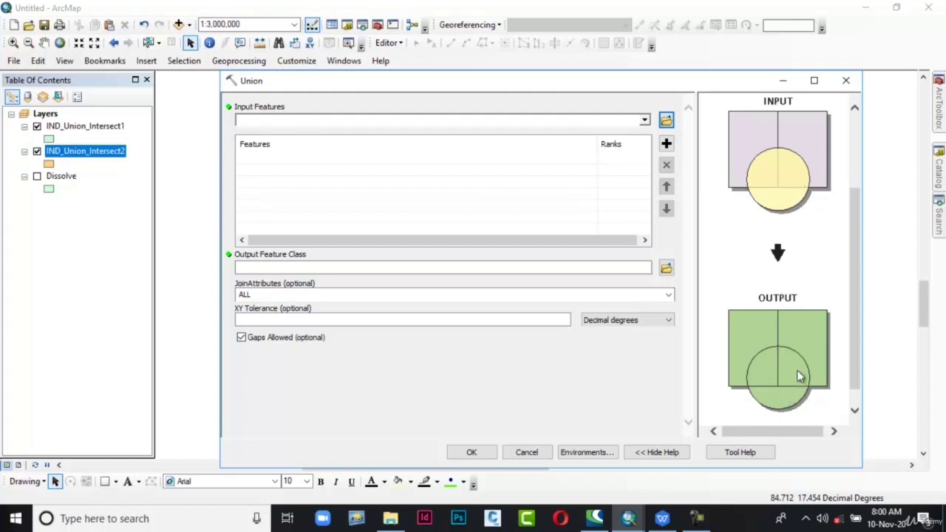
left_click(658, 452)
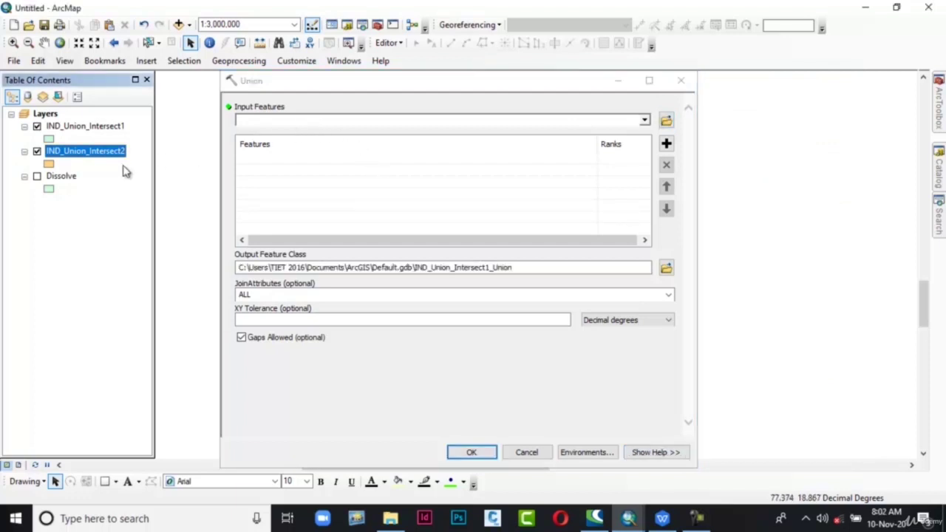
left_click(114, 131, "ctrl")
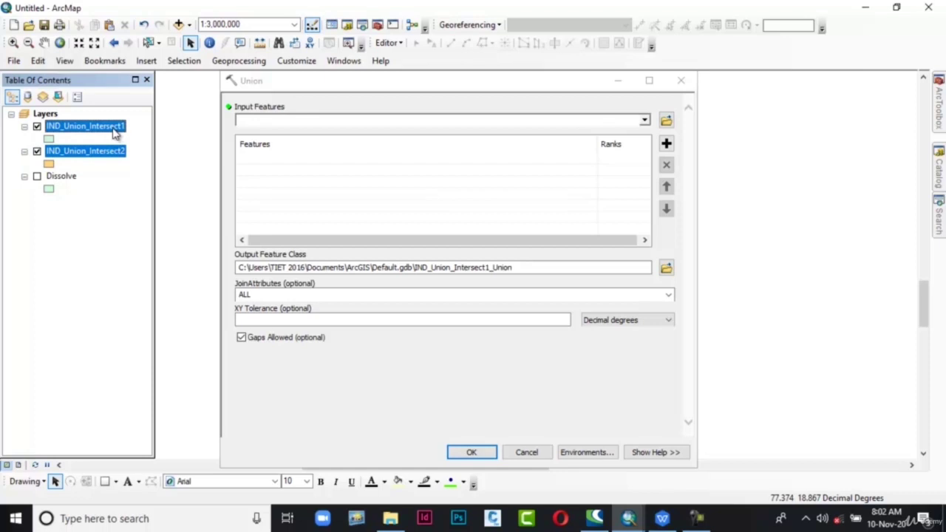
left_click_drag(115, 132, 241, 158)
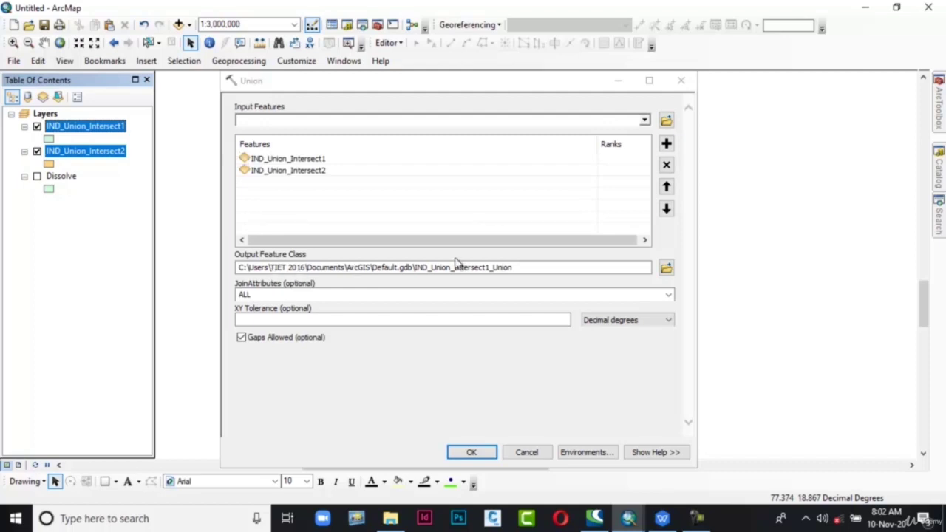
- Run the Union with the output shapefile named Union in the Union_Intersect folder, and turn off the resulting layer's visibility
left_click(666, 269)
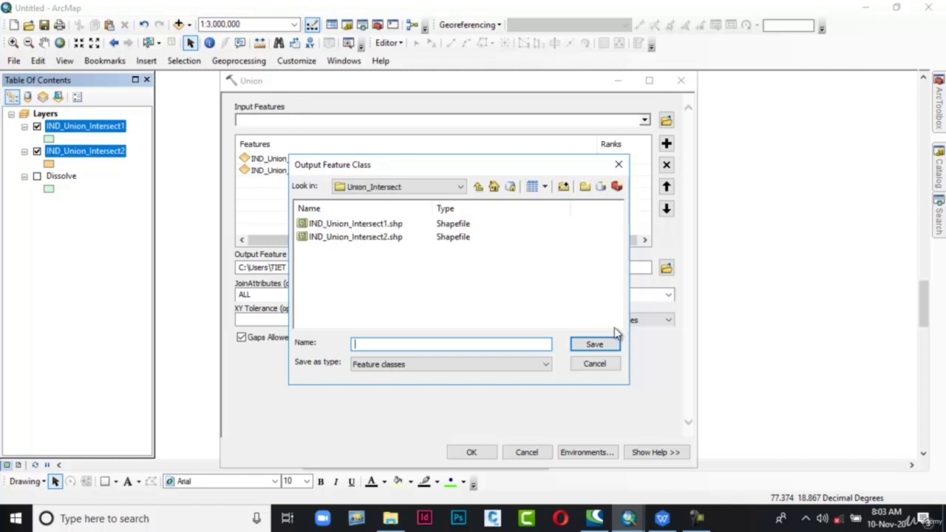
type("Union")
left_click(613, 346)
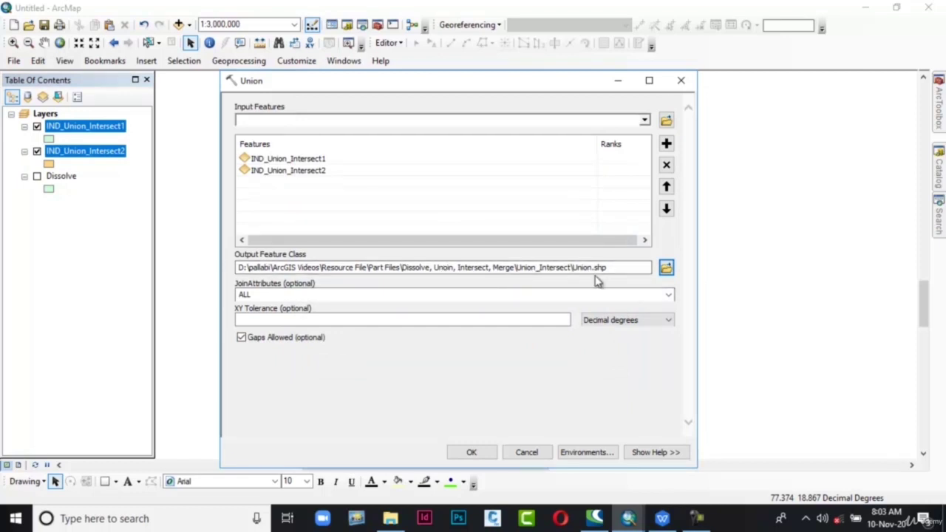
left_click(478, 451)
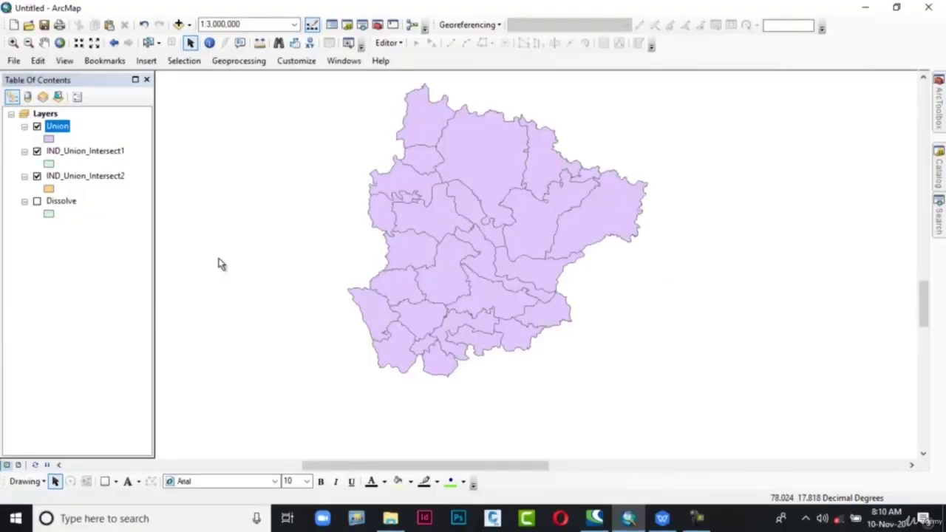
left_click(37, 128)
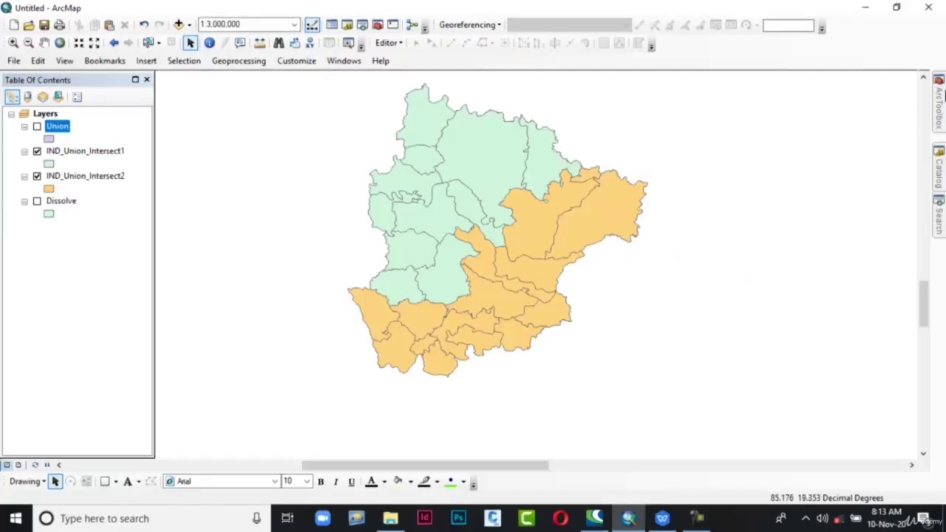
left_click(939, 92)
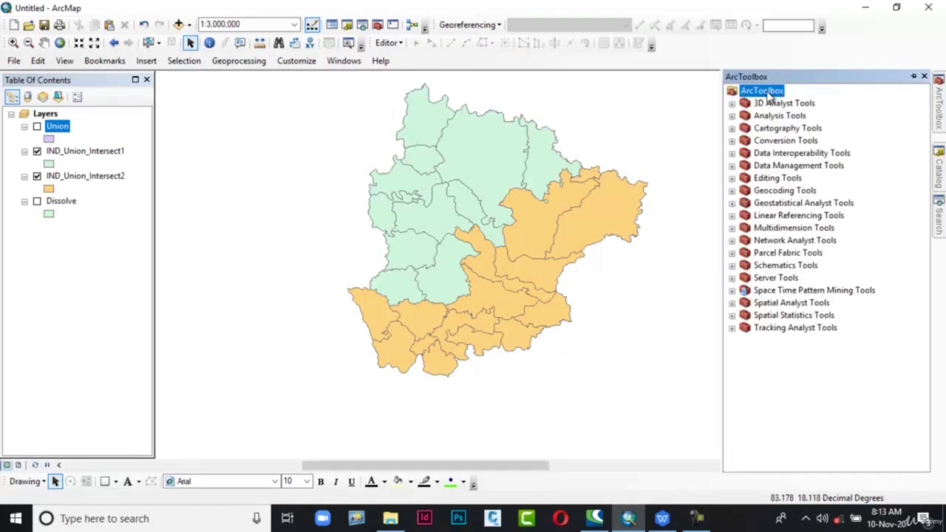
left_click(732, 117)
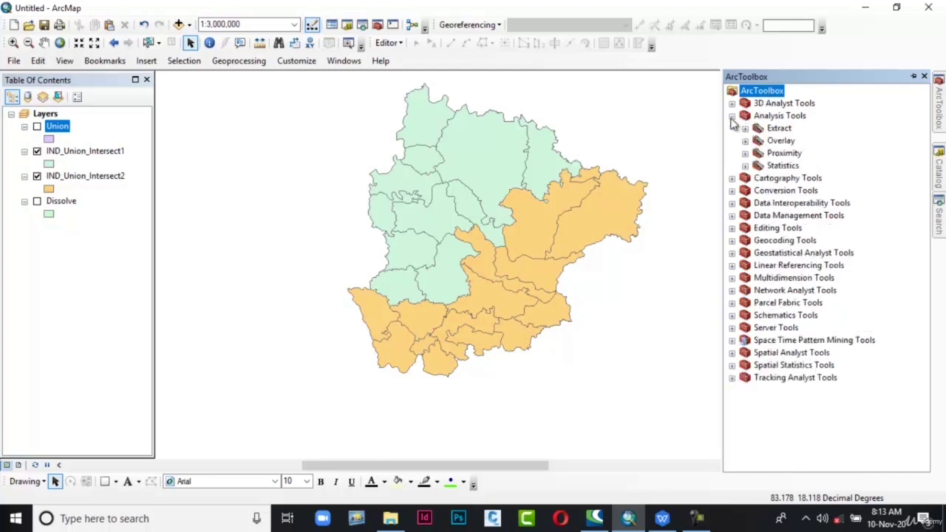
left_click(745, 141)
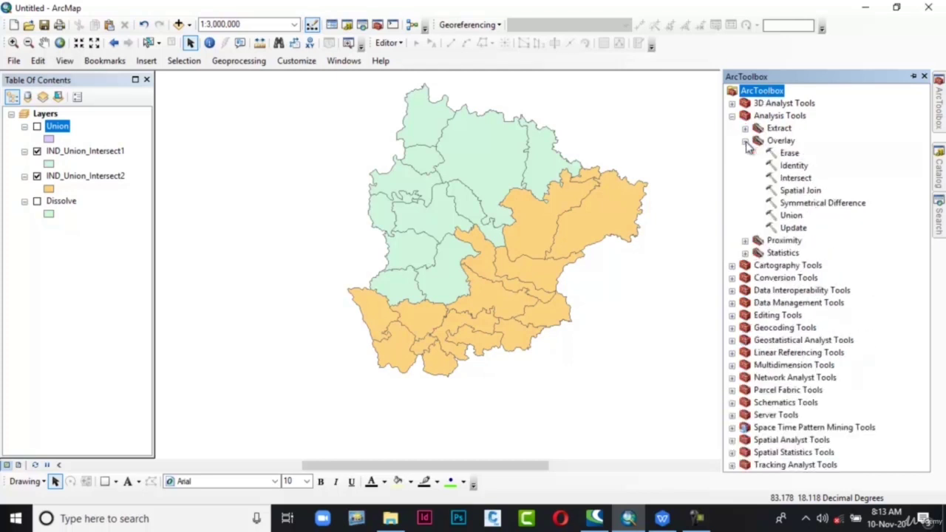
double_click(787, 178)
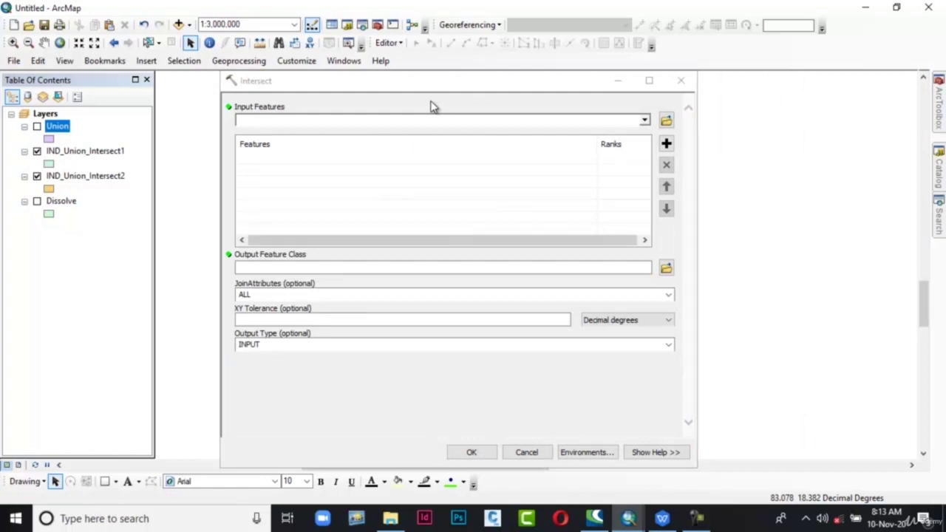
left_click(681, 81)
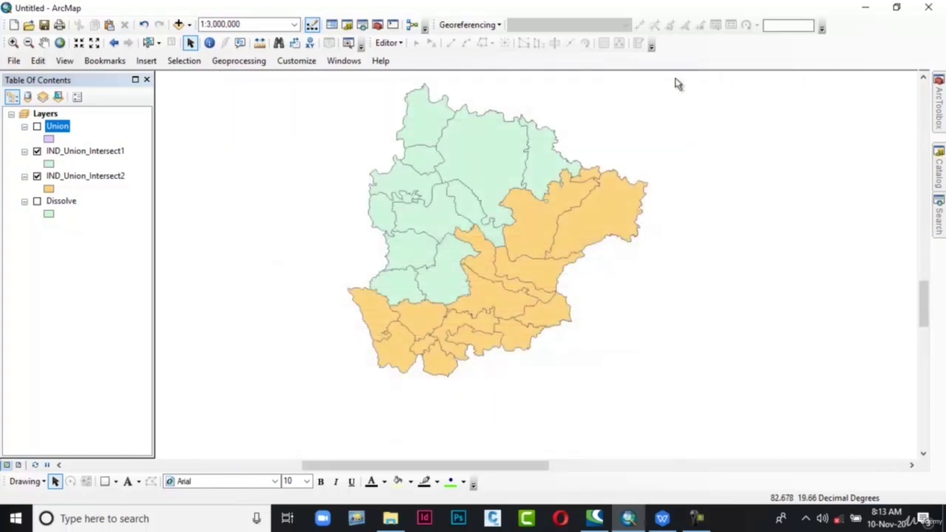
- Start the Intersect geoprocessing tool and add IND_Union_Intersect1 and IND_Union_Intersect2 as its input features
left_click(260, 65)
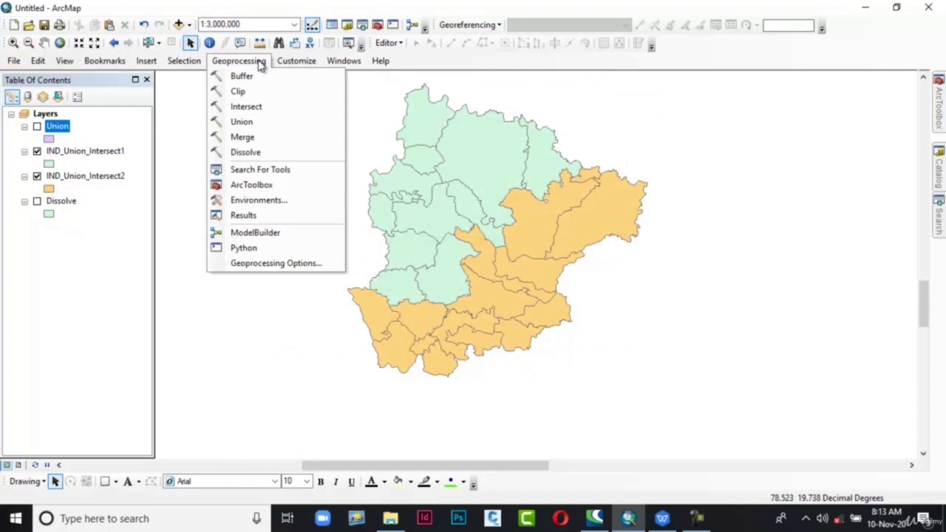
left_click(249, 107)
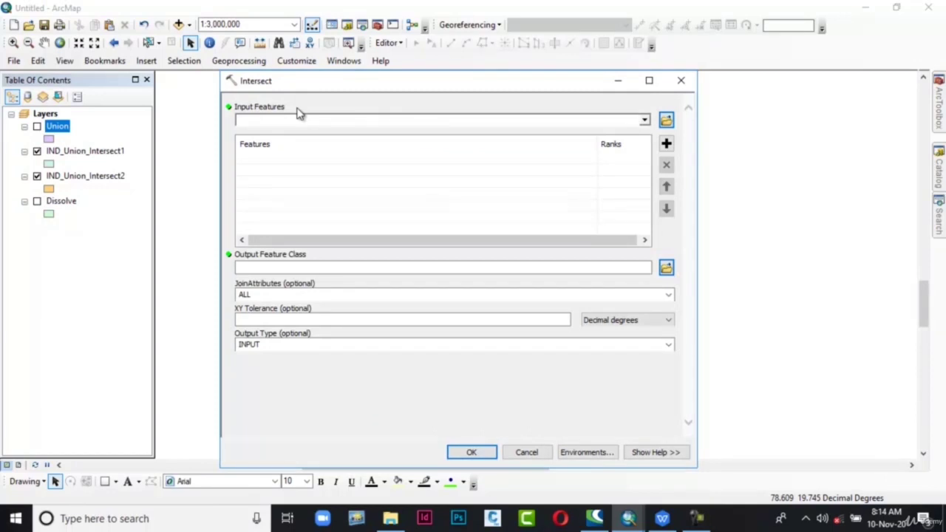
left_click_drag(57, 126, 244, 184)
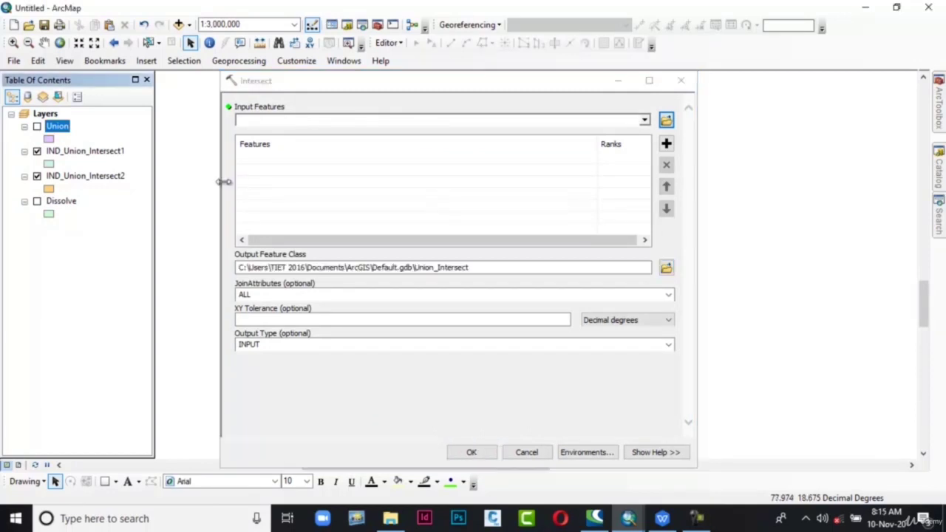
left_click(102, 181)
left_click(101, 153, "ctrl")
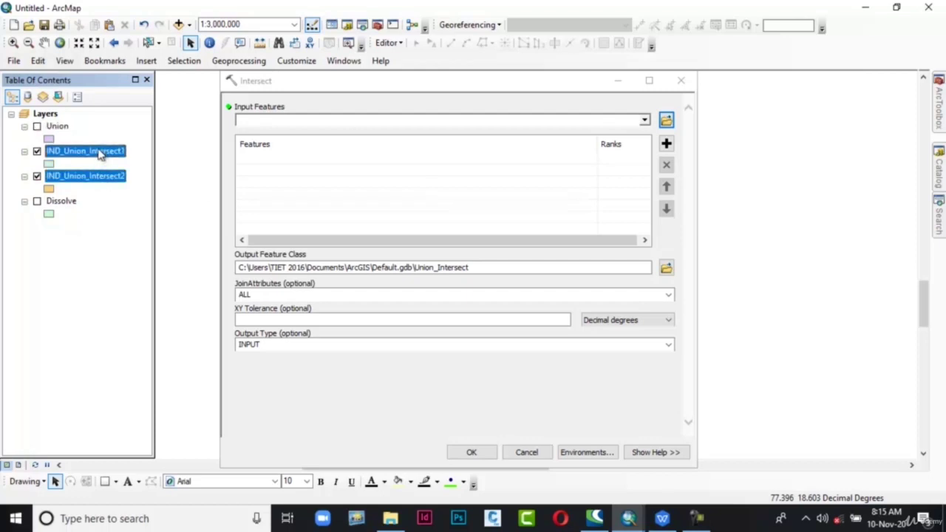
left_click_drag(101, 153, 240, 161)
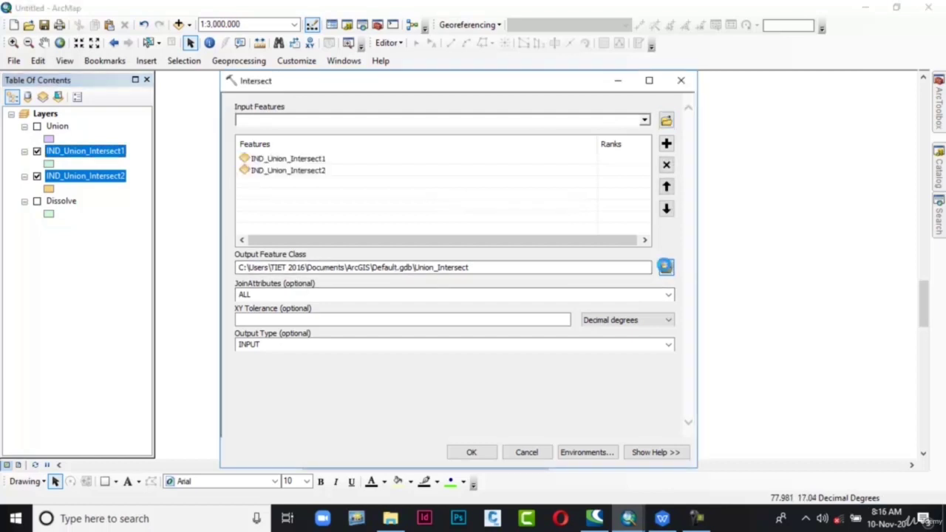
- Set the Intersect output to a shapefile named Intersect in the Union_Intersect folder and consult the tool's help illustration
left_click(665, 267)
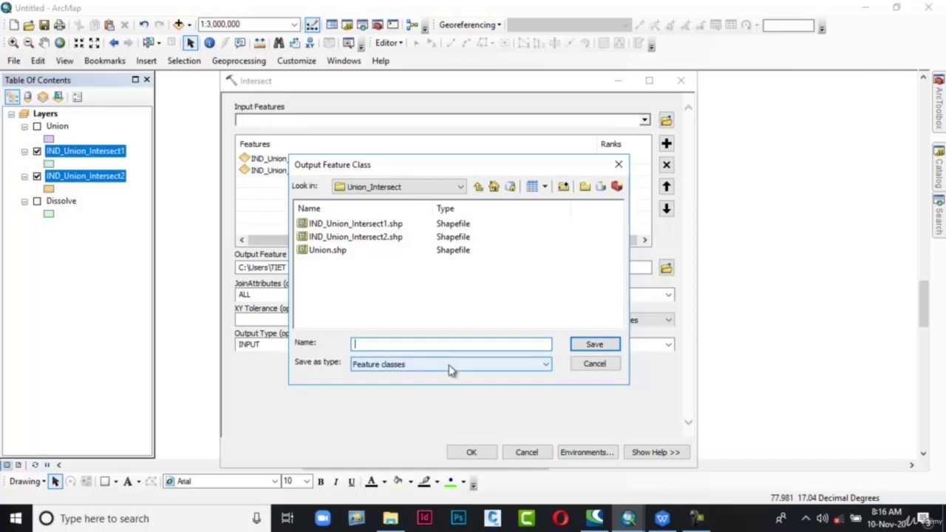
type("Intersect")
left_click(594, 344)
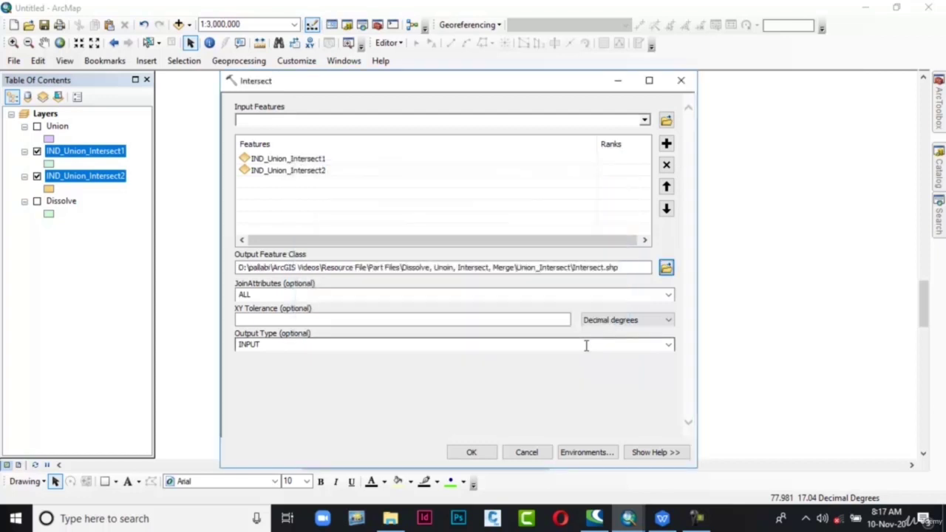
left_click(658, 452)
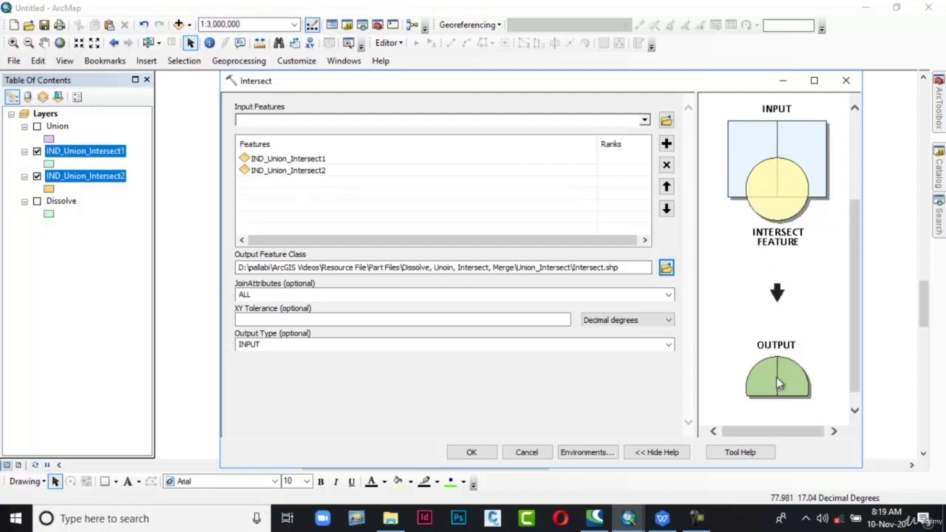
left_click(650, 451)
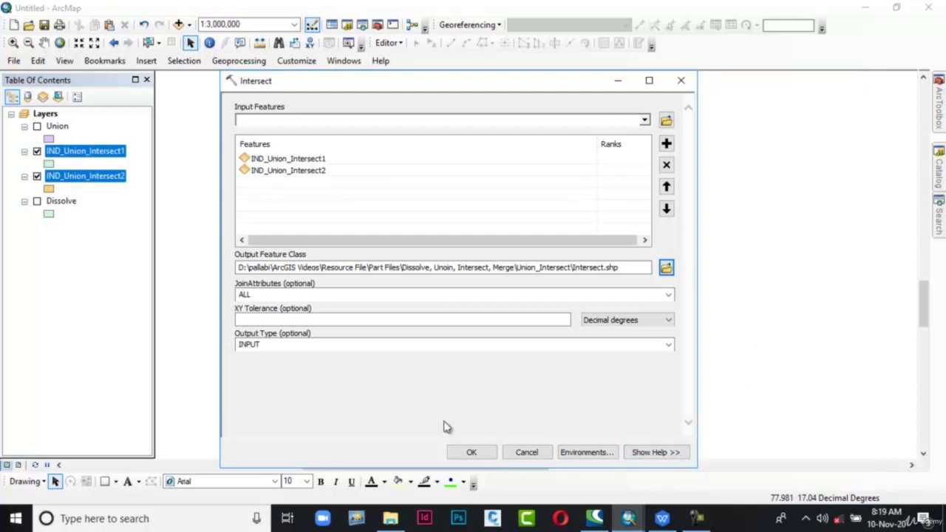
- Run the Intersect tool and remove the IND_Union_Intersect1 and IND_Union_Intersect2 layers from the map
left_click(481, 451)
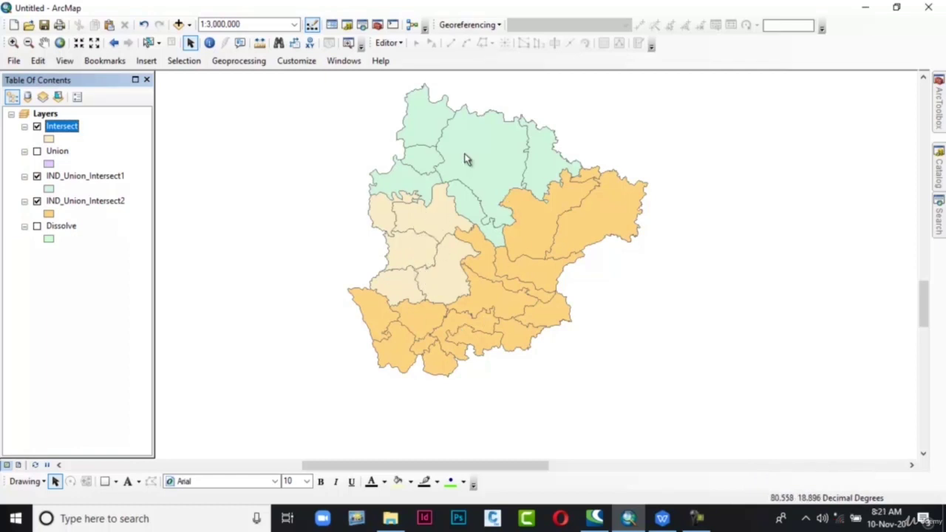
right_click(111, 206)
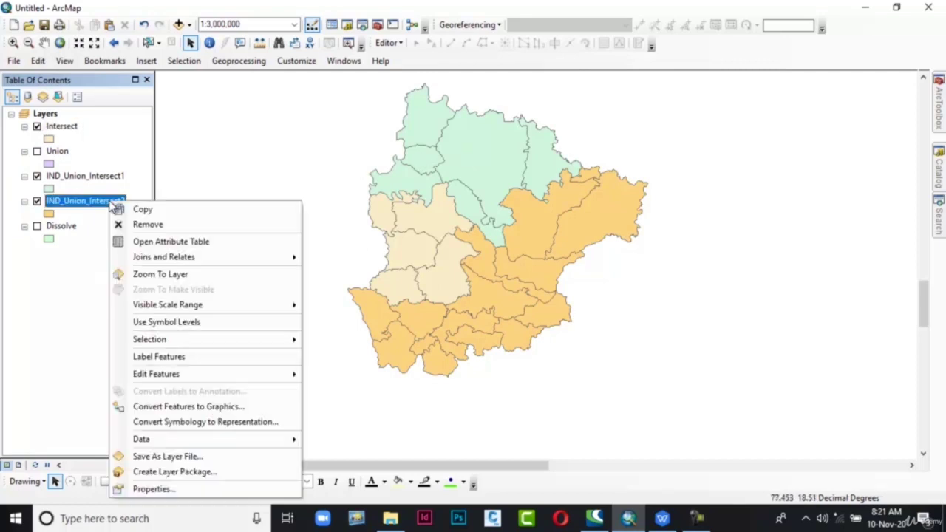
left_click(122, 224)
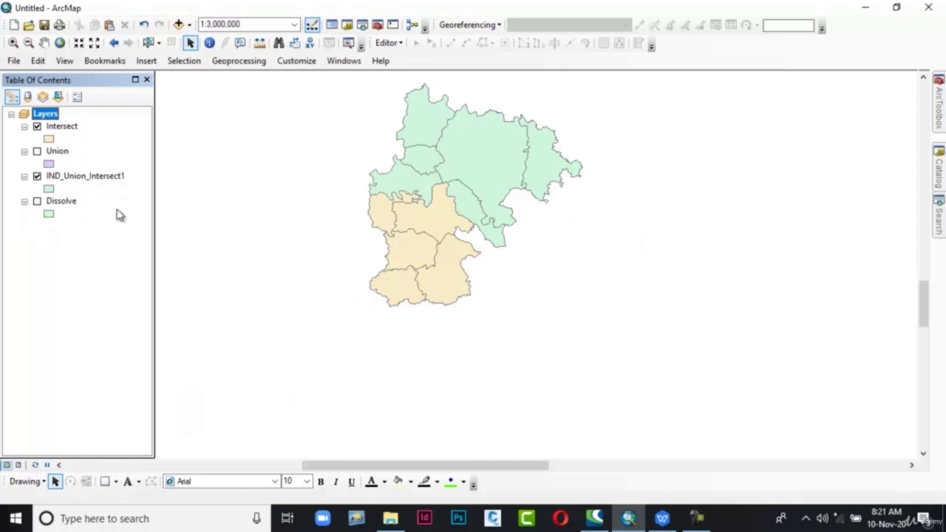
right_click(93, 179)
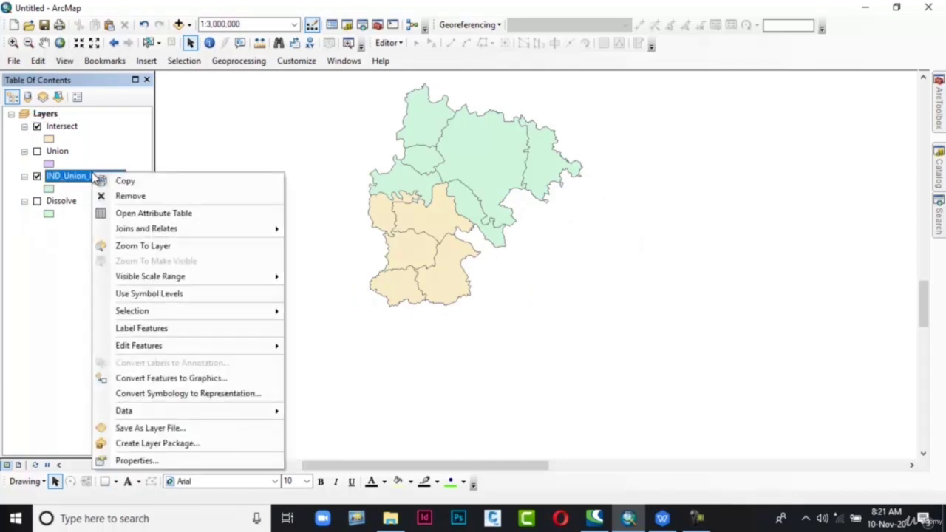
left_click(103, 196)
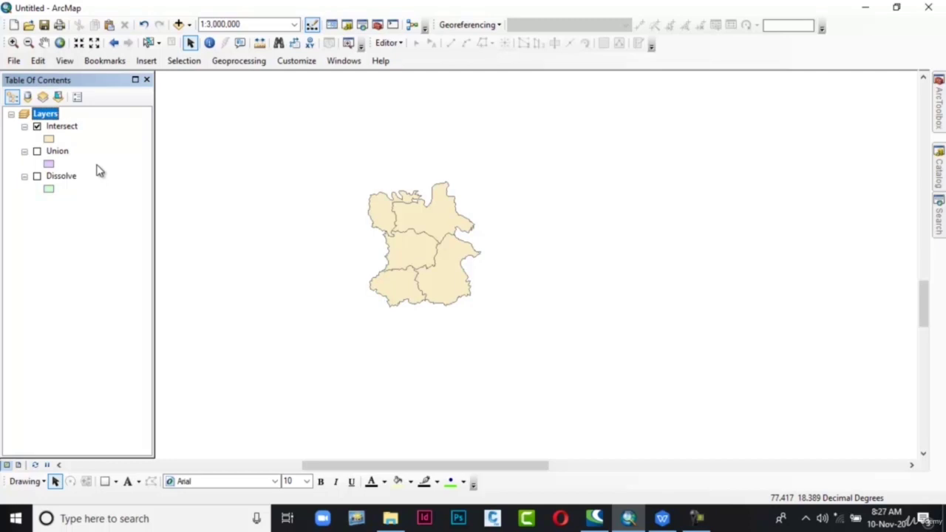
- Turn off the Intersect layer and add the IND_Merge1.shp and IND_Merge2.shp shapefiles from the Merge folder
left_click(37, 127)
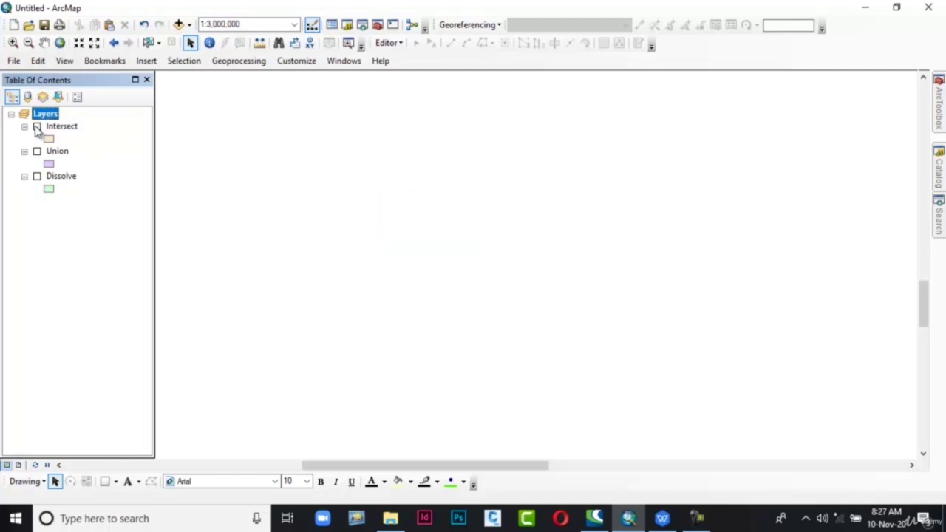
left_click(178, 26)
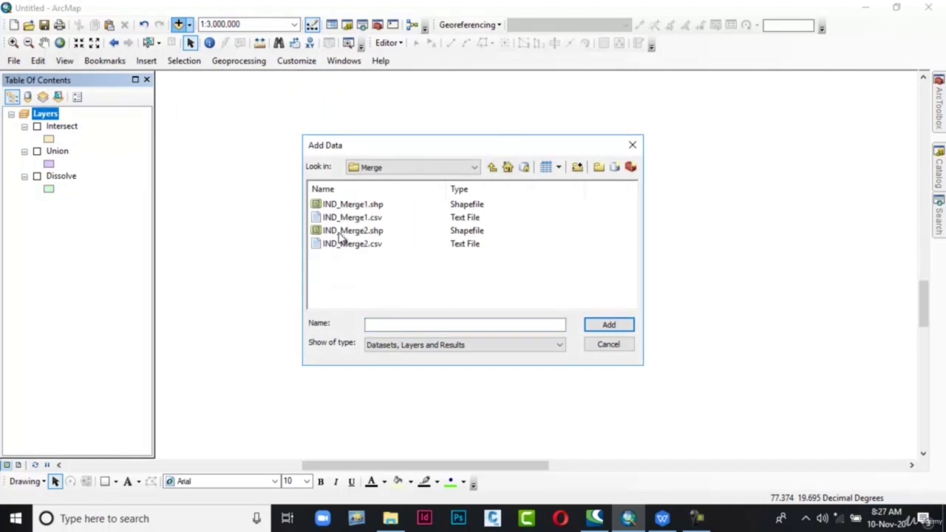
left_click(342, 231)
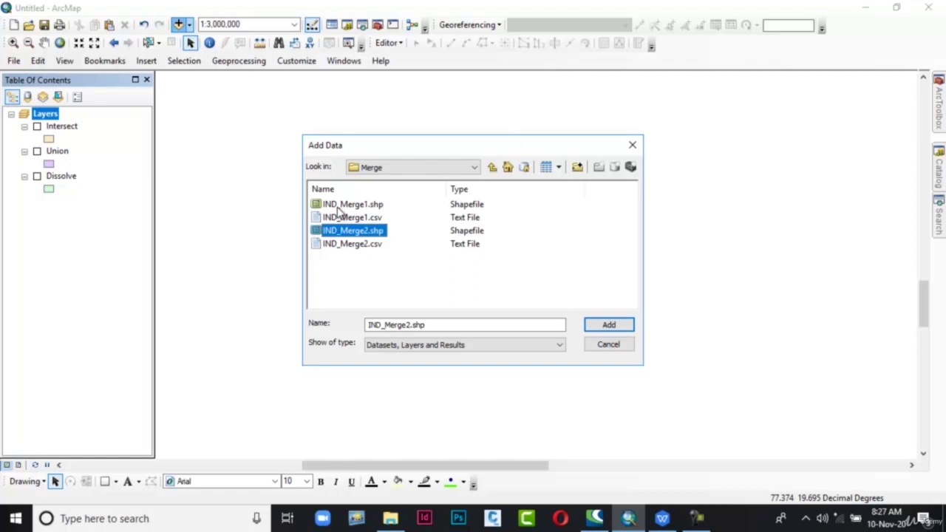
left_click(342, 206, "ctrl")
left_click(627, 326)
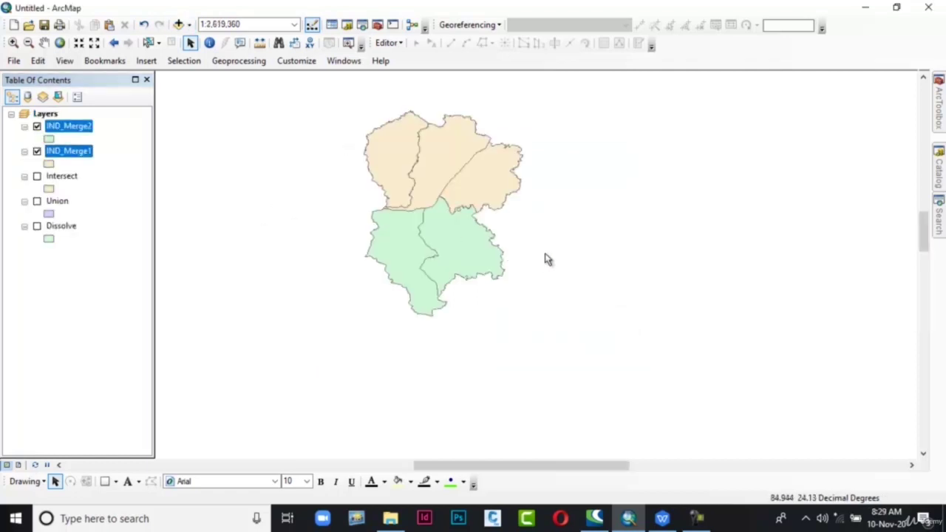
- Toggle the IND_Merge2 layer off and on to compare the area it covers with IND_Merge1
left_click(37, 127)
left_click(37, 127)
left_click(37, 127)
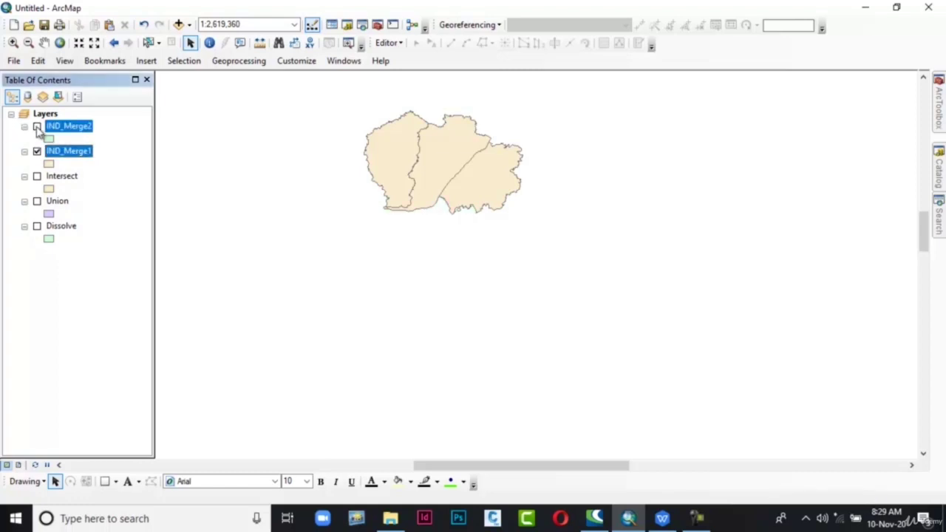
left_click(37, 127)
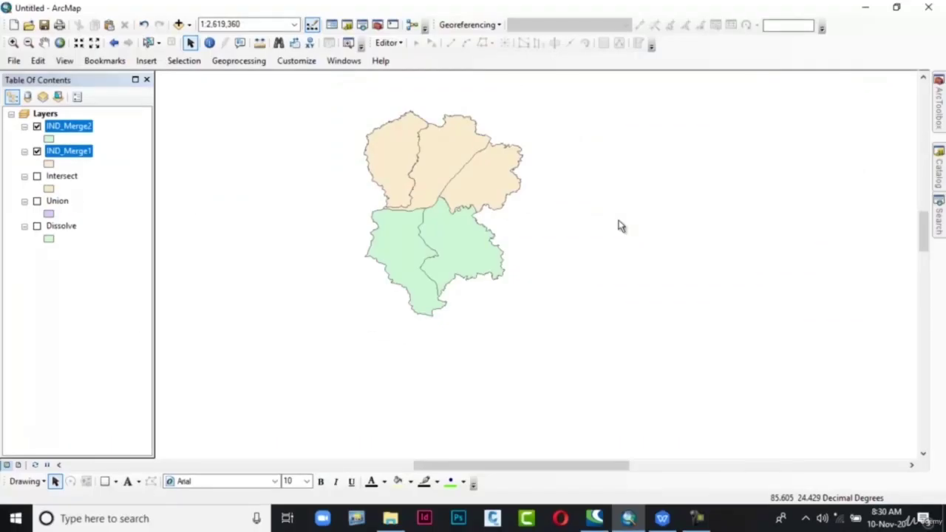
mouse_move(942, 109)
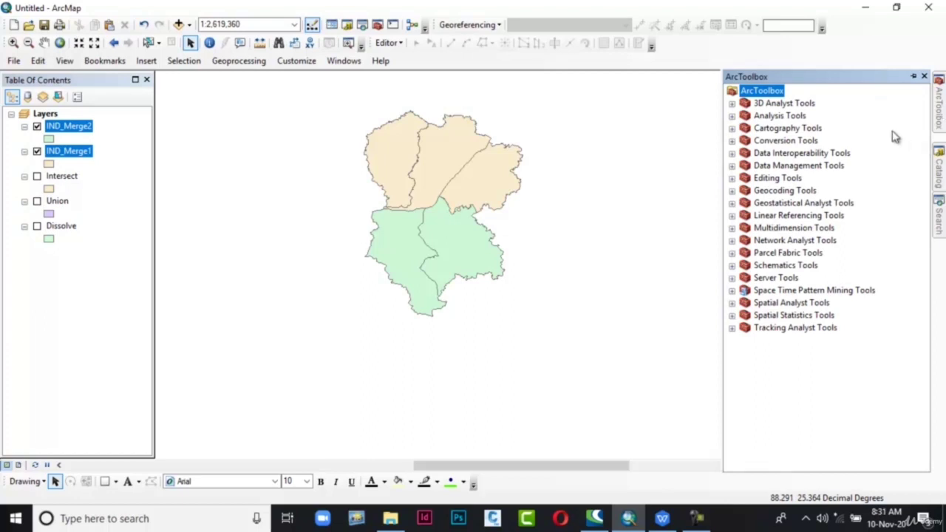
left_click(731, 166)
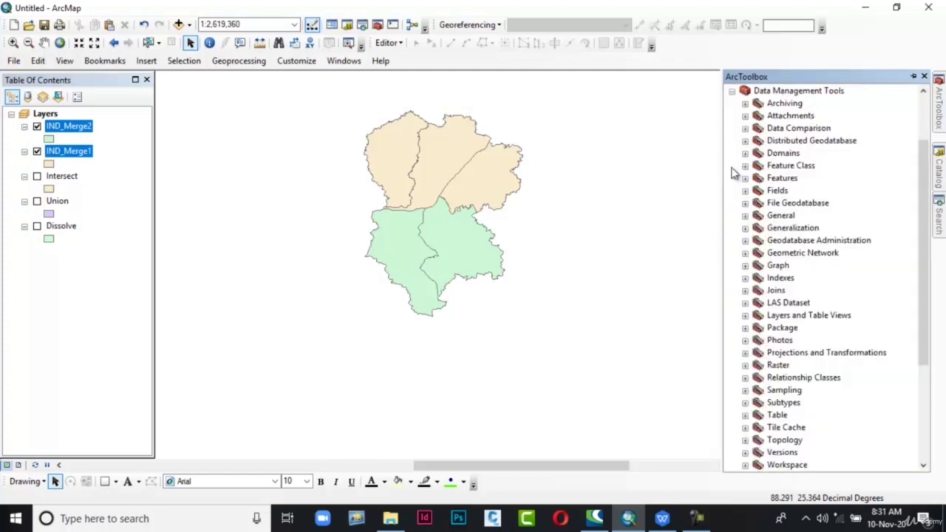
left_click(745, 215)
scroll(747, 222, "down", 1)
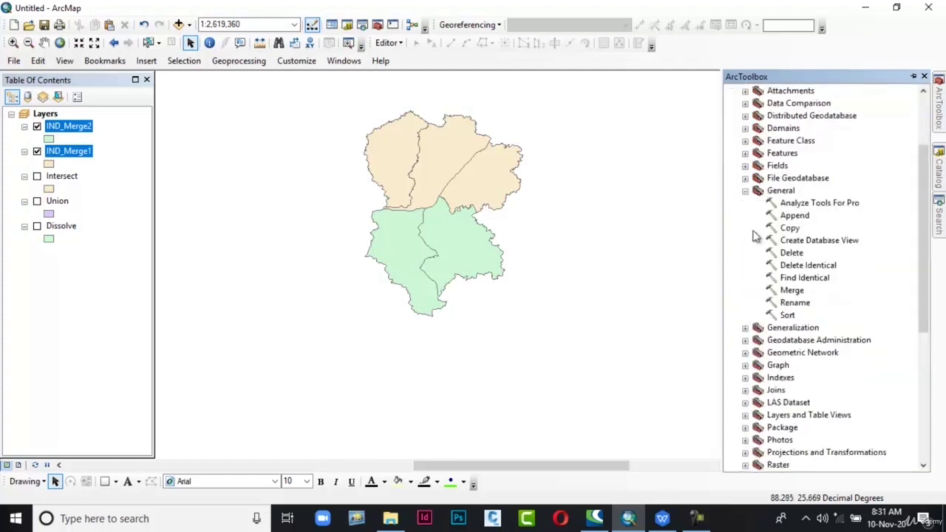
double_click(790, 292)
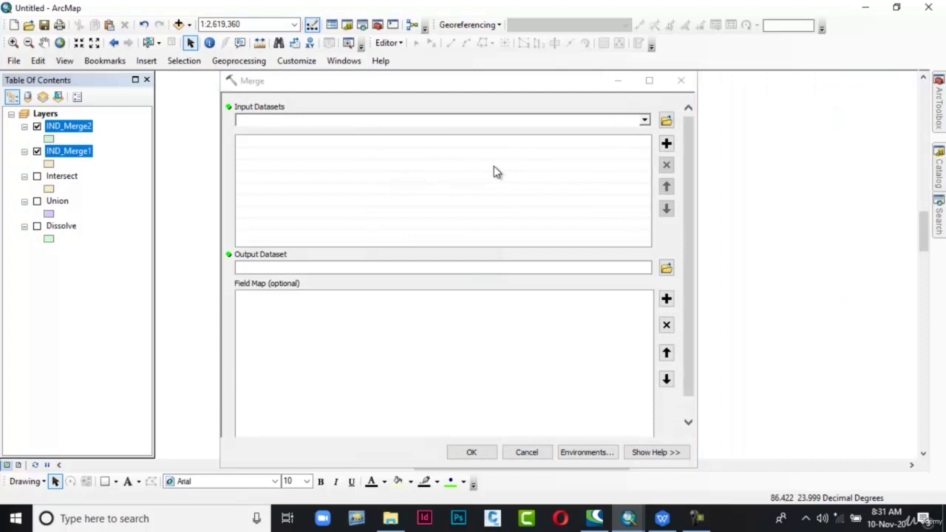
left_click(679, 81)
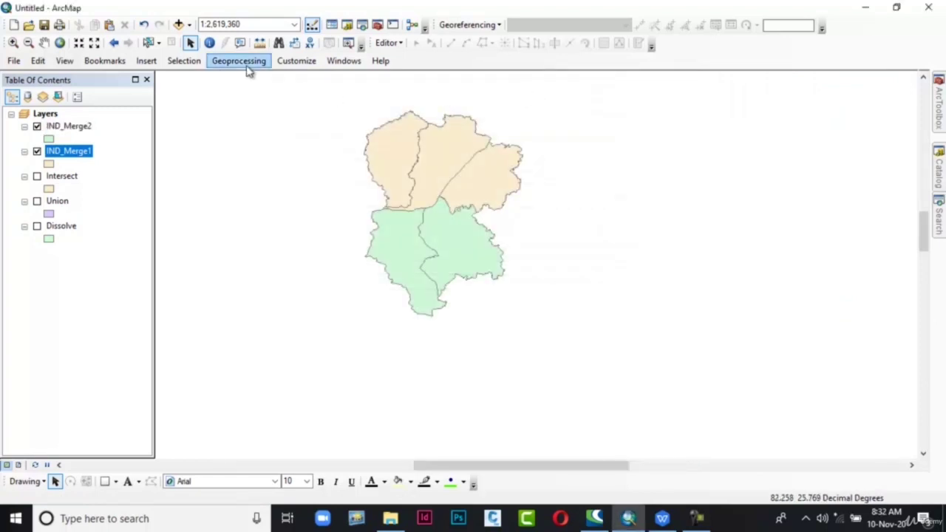
- Start the Merge geoprocessing tool and add IND_Merge2 and IND_Merge1 as its input datasets
left_click(246, 63)
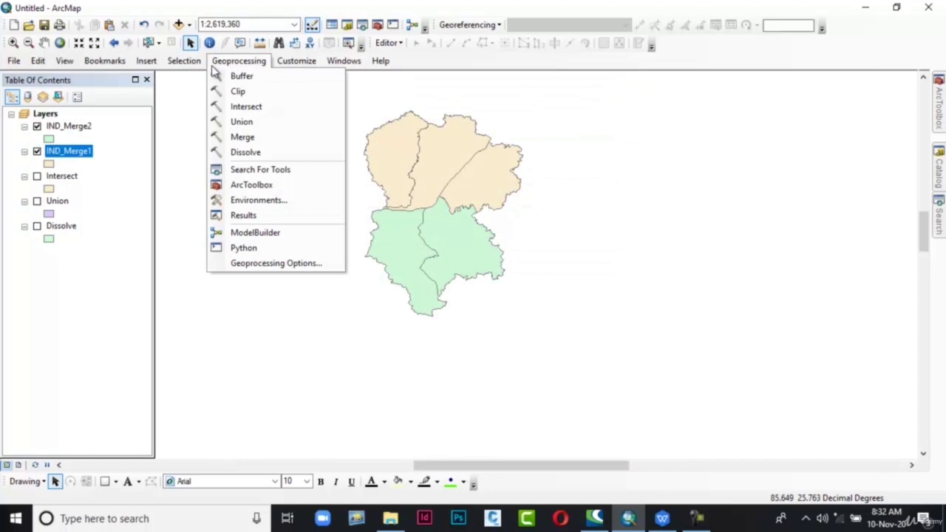
left_click(213, 136)
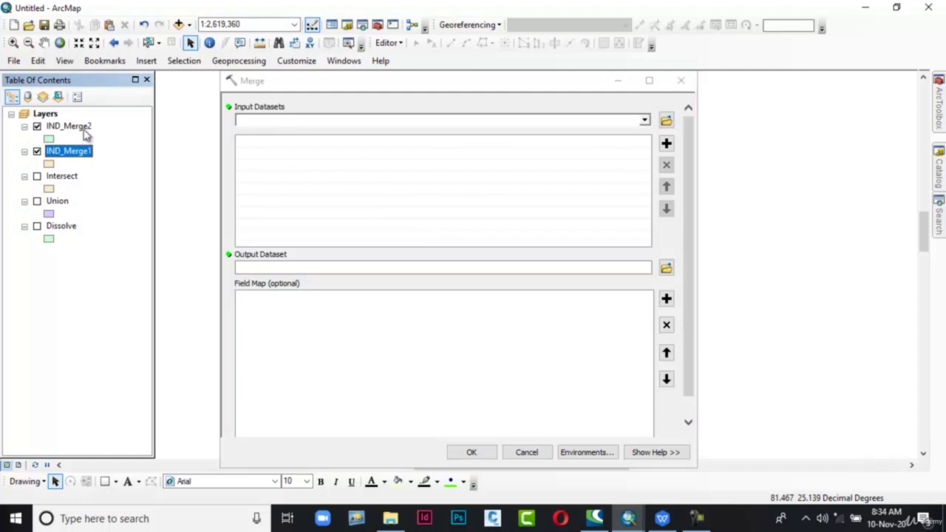
left_click(85, 128, "ctrl")
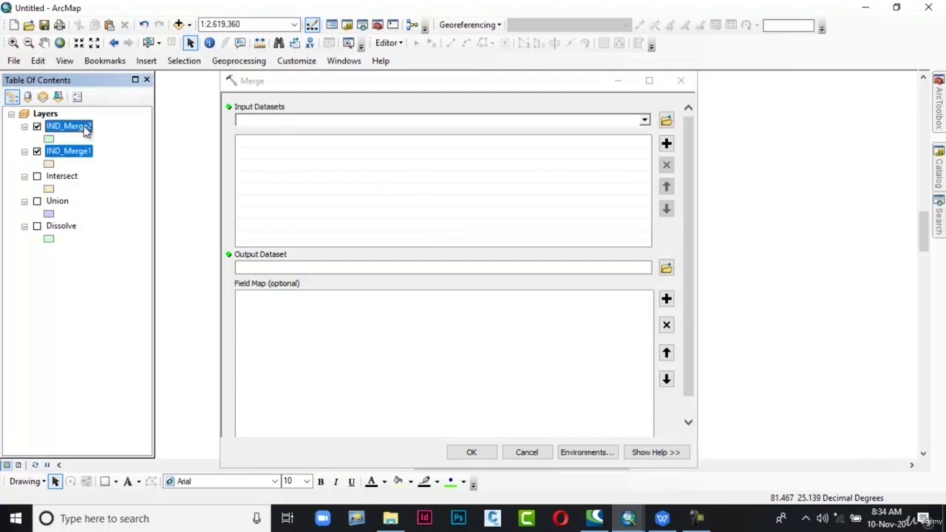
left_click_drag(85, 128, 241, 147)
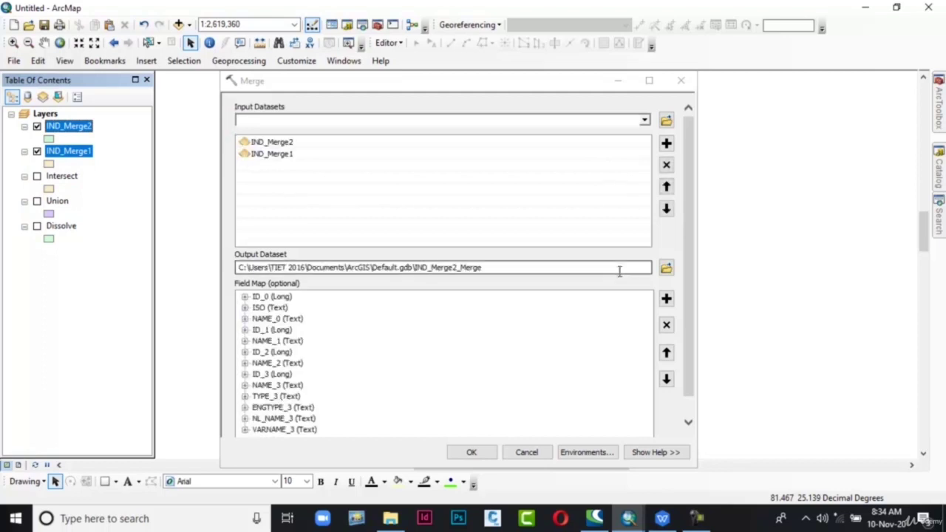
- Set the Merge output to a shapefile named Merge in the Merge folder and run the tool
left_click(666, 269)
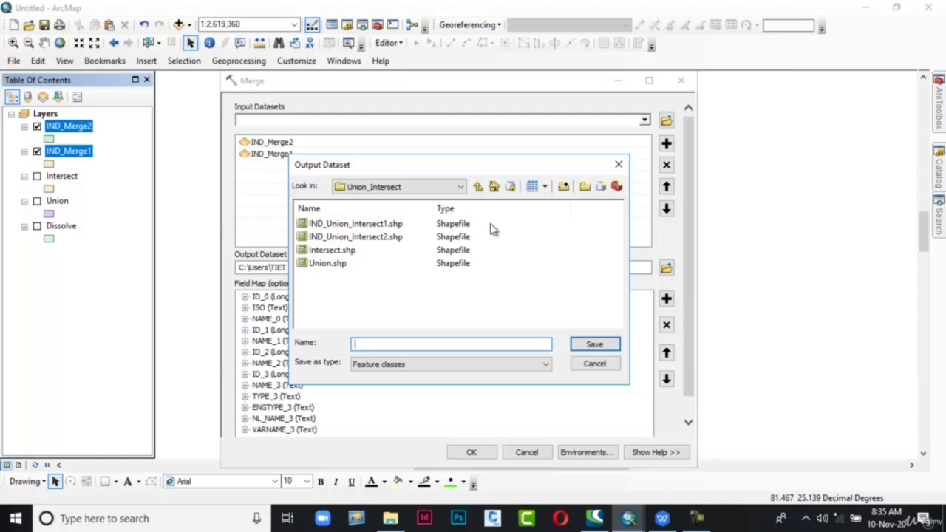
left_click(479, 187)
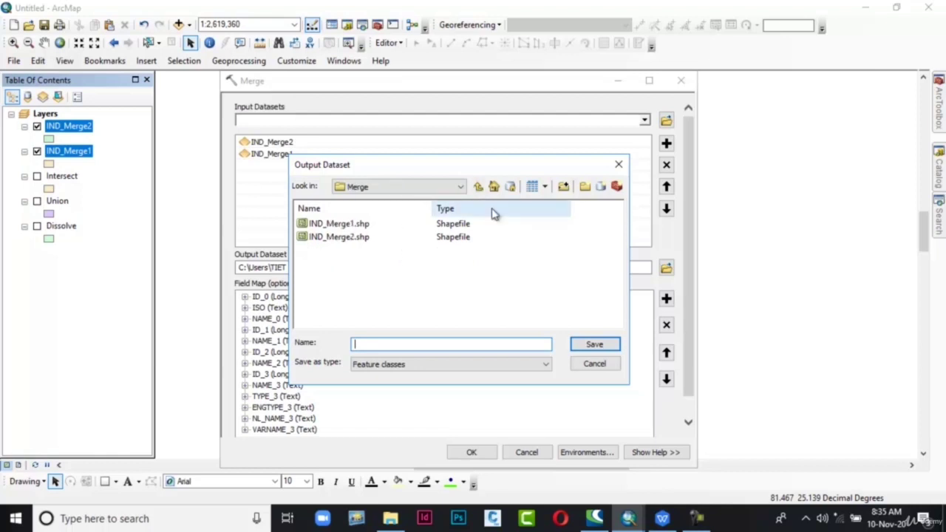
type("Merge")
left_click(596, 344)
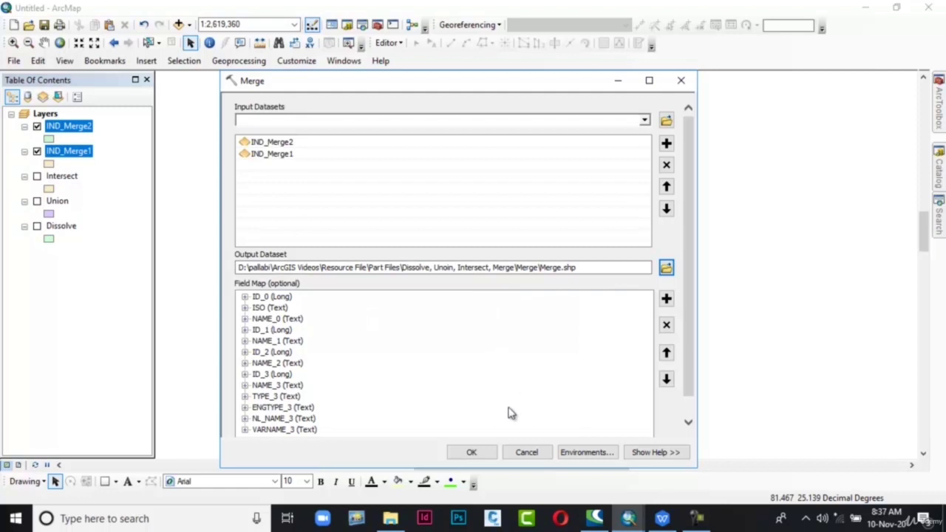
left_click(472, 453)
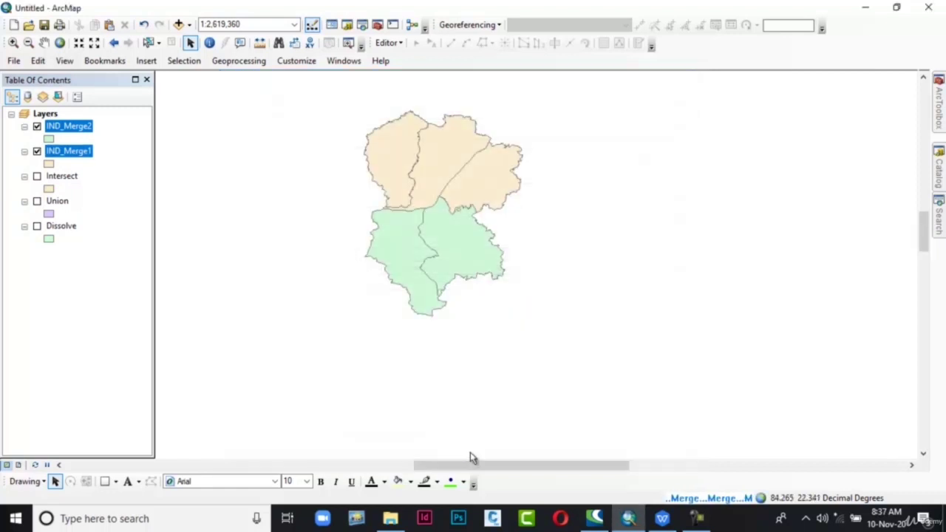